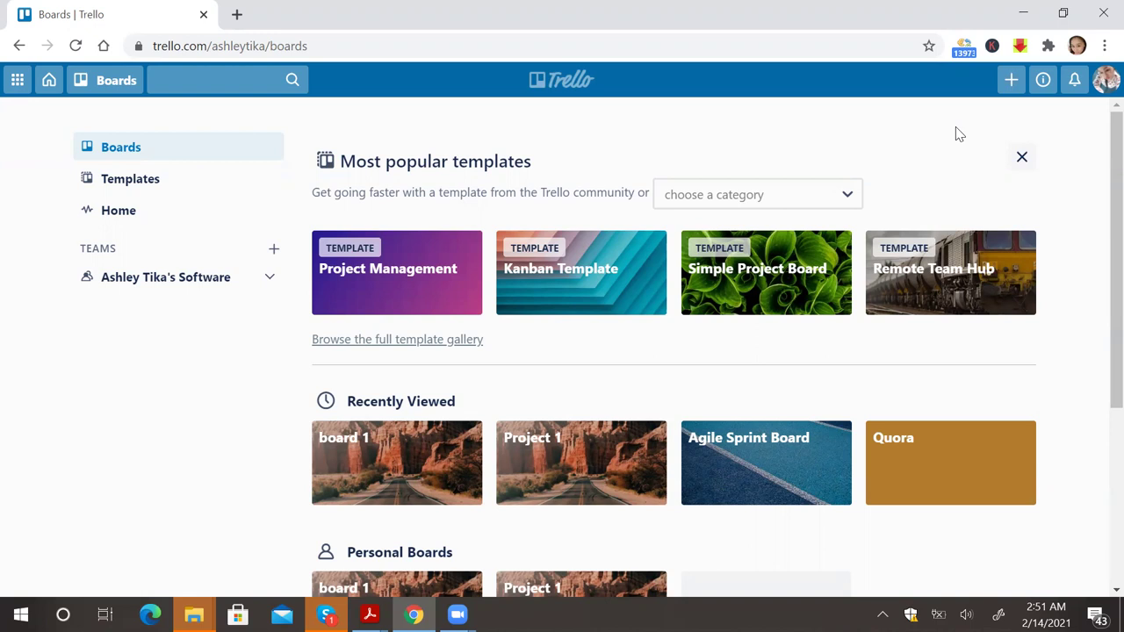
Step: Start a new team named "Science Project 1" with the team type Engineering-IT
click(1012, 88)
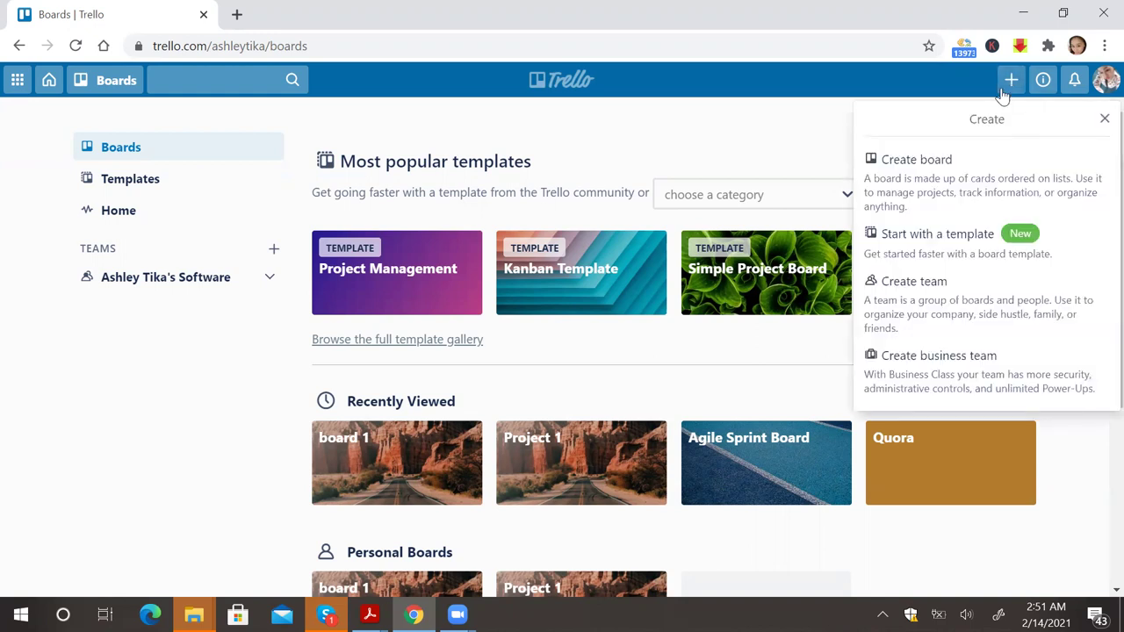
click(951, 300)
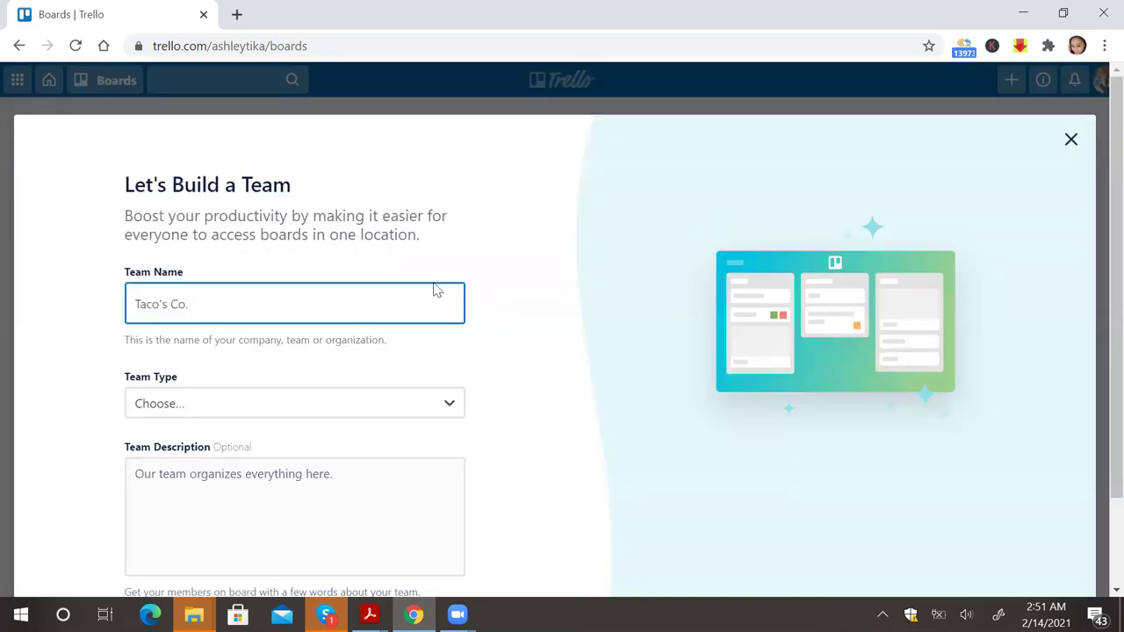
text(S)
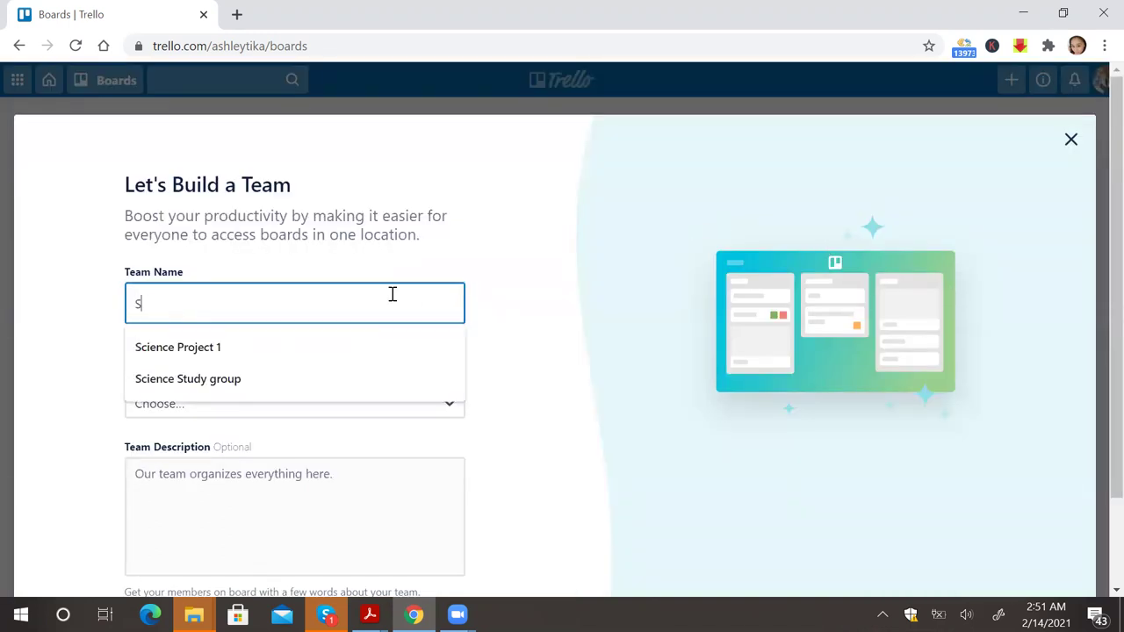
text(cience Project 1)
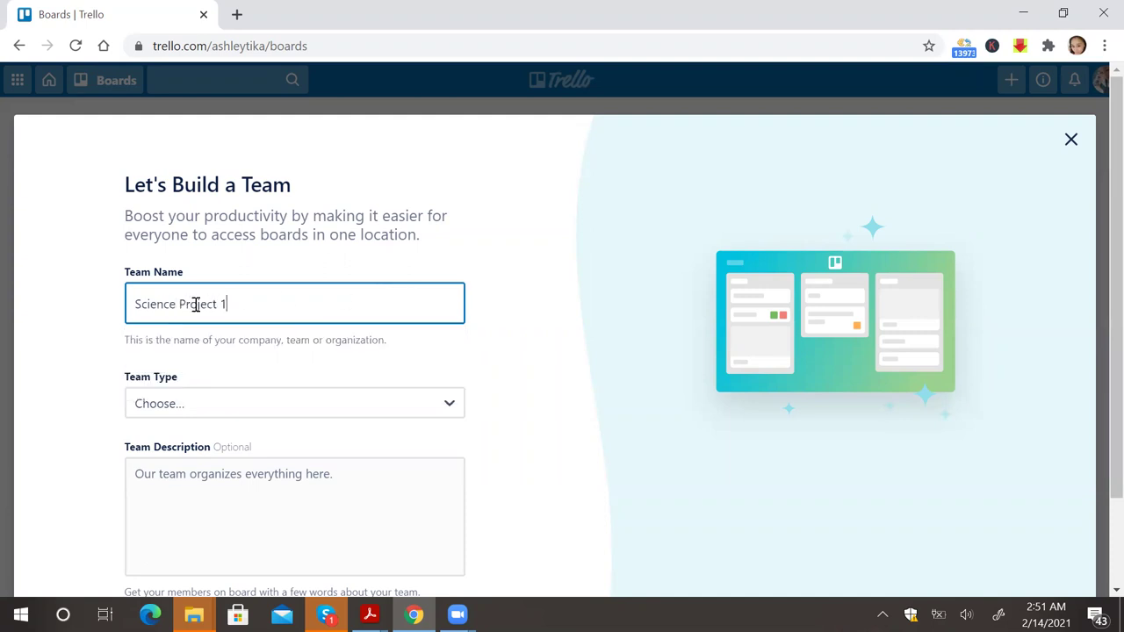
scroll(212, 312, down, 1)
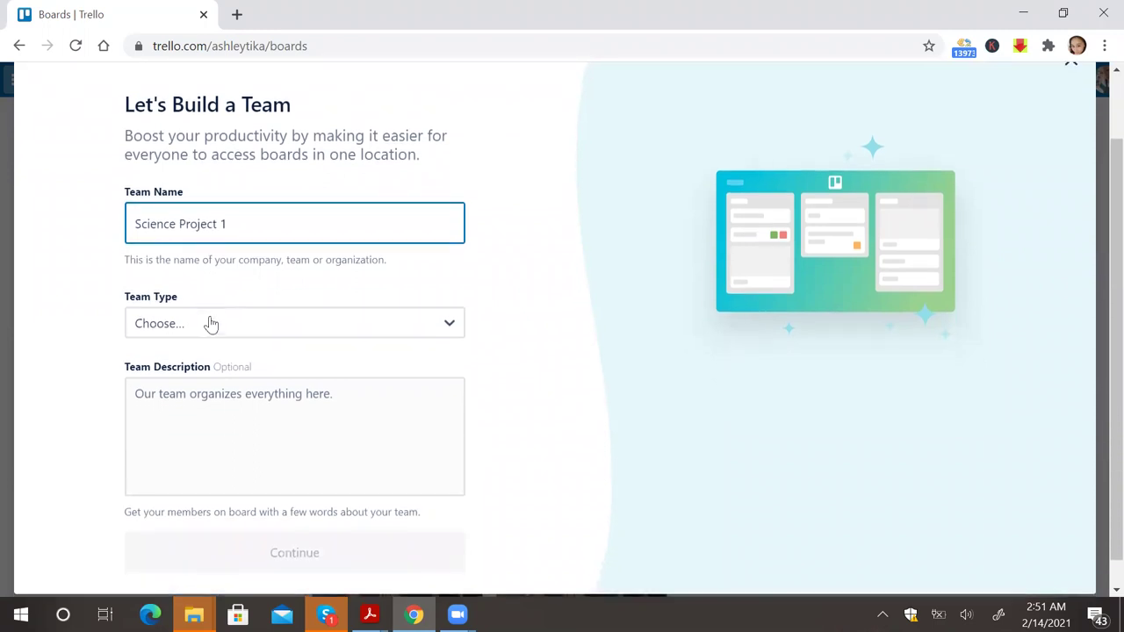
click(218, 324)
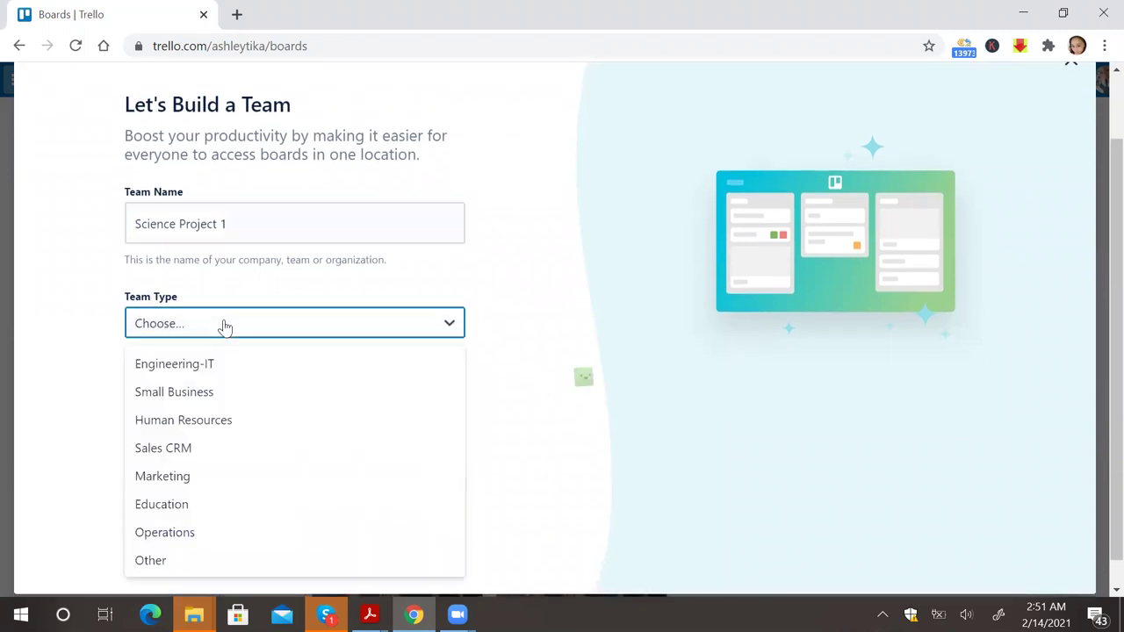
click(210, 375)
Step: Describe the team as "The next big IT solution" with a second line "Science project for Final year thesis", and continue
click(292, 410)
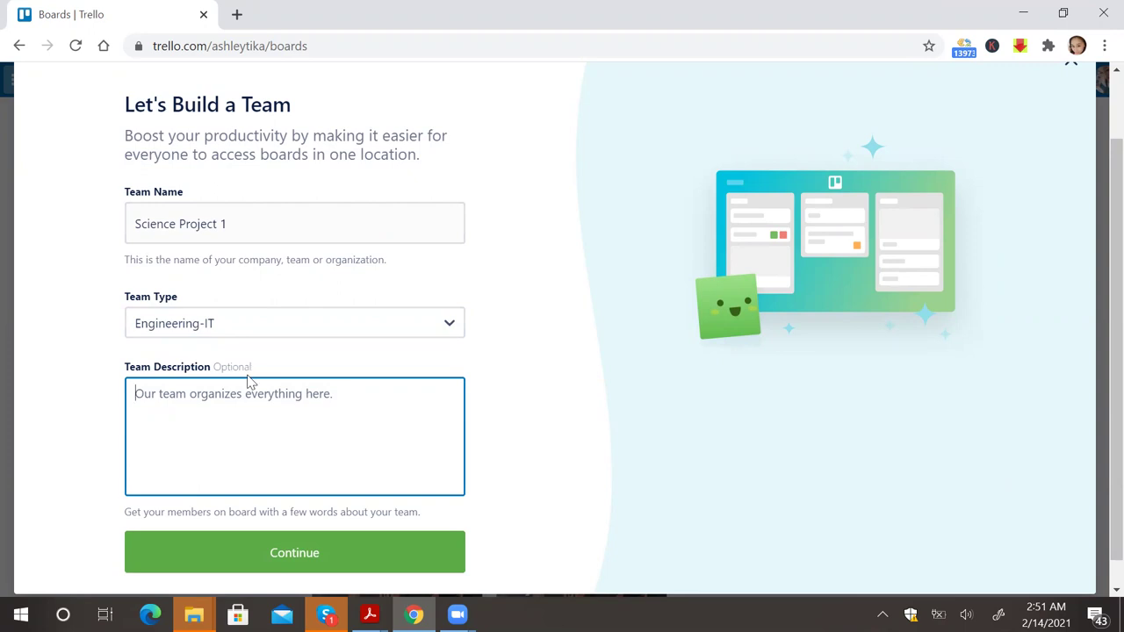
text(In)
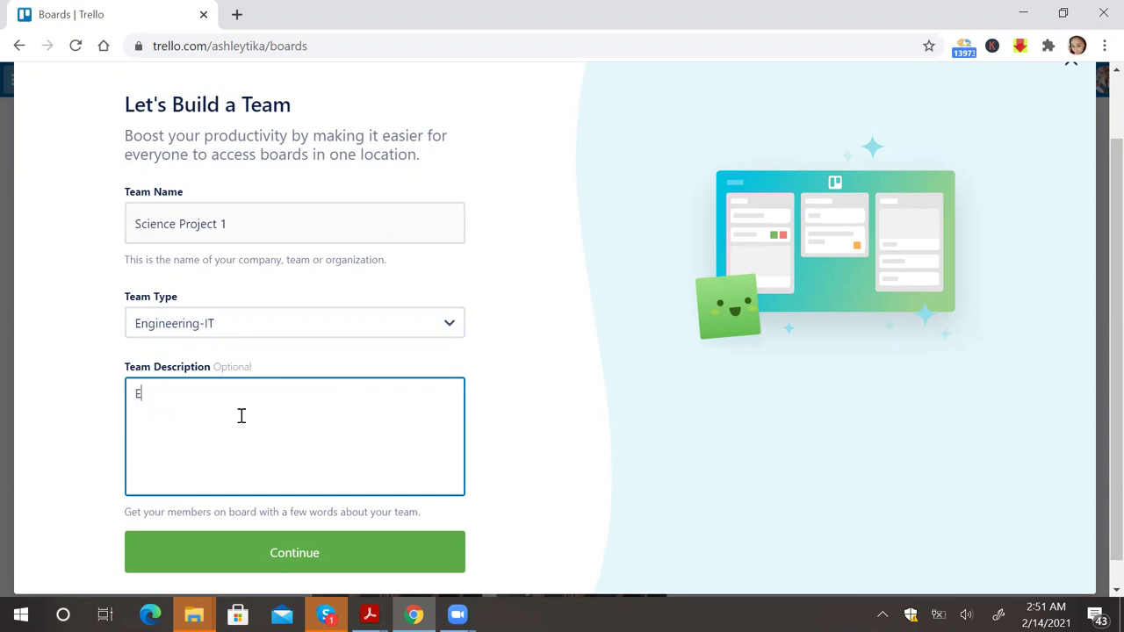
key(BackSpace)
key(BackSpace)
text(The ne)
key(alt)
key(Return)
key(Escape)
click(185, 400)
text(xt big l)
text(T solution)
key(Return)
text(S)
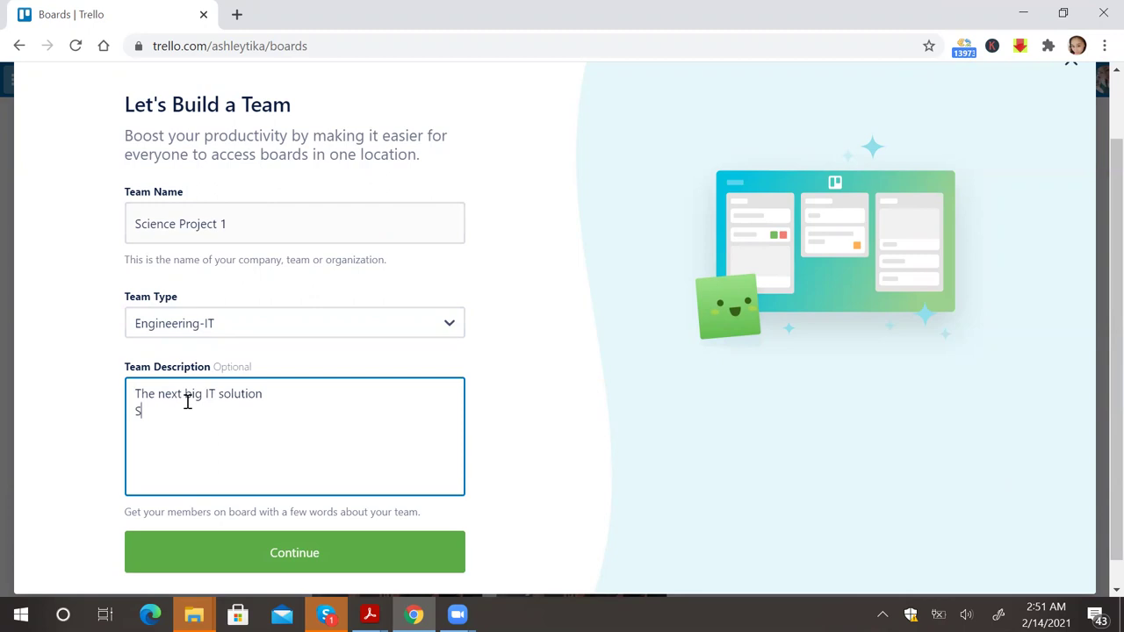
text(cience project for Final year)
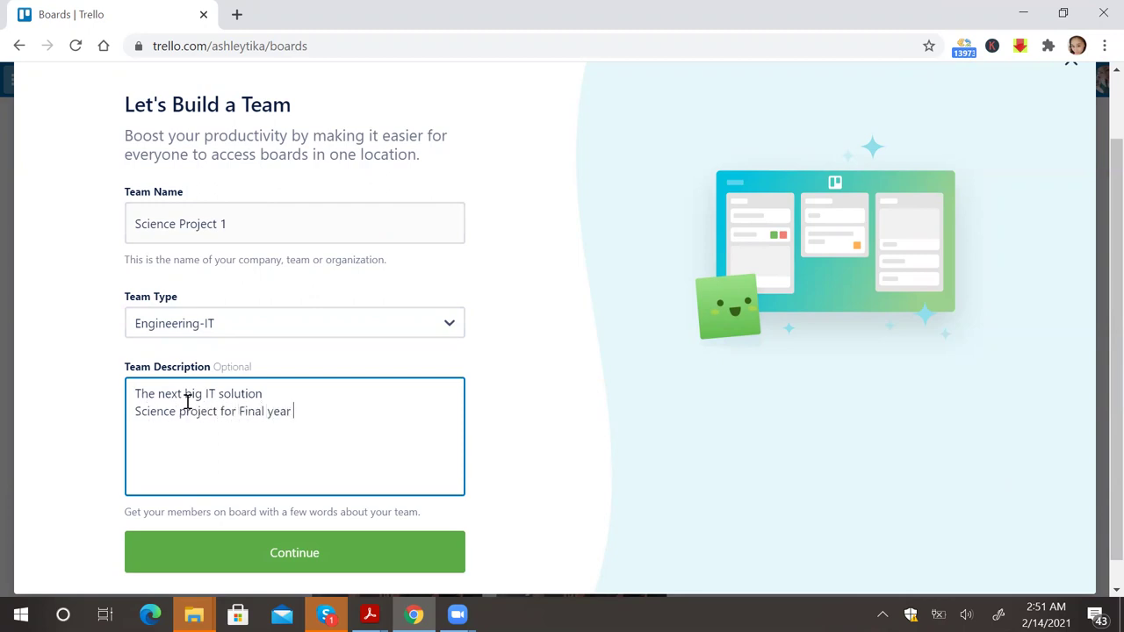
text( thesis)
click(263, 555)
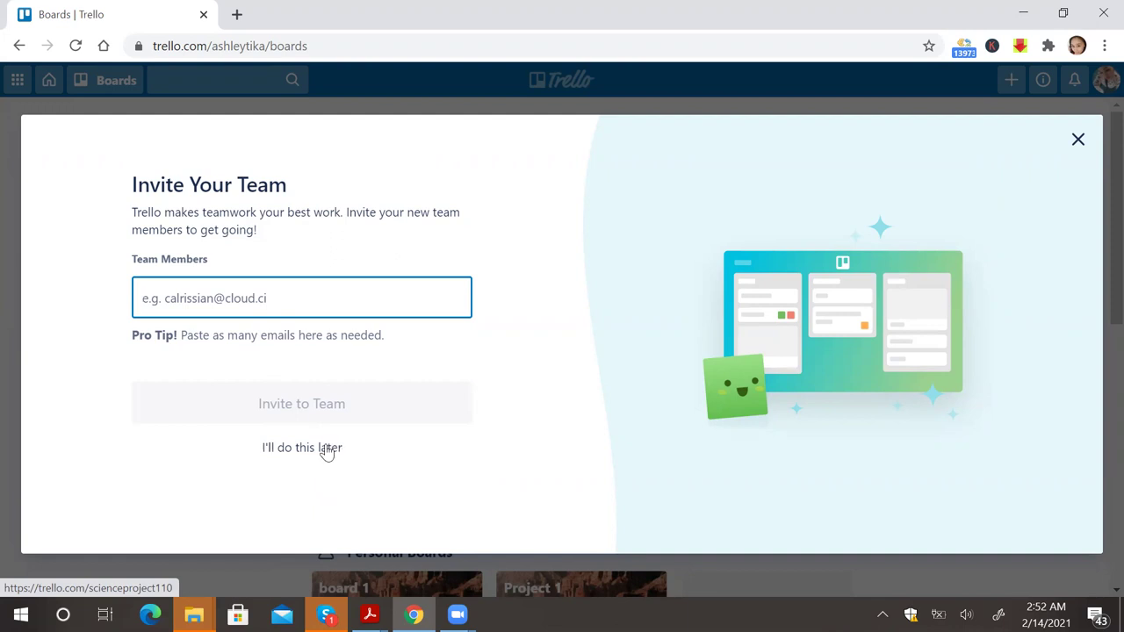
Step: Skip inviting team members for now, and review the editable team details, saving them without changes
click(325, 449)
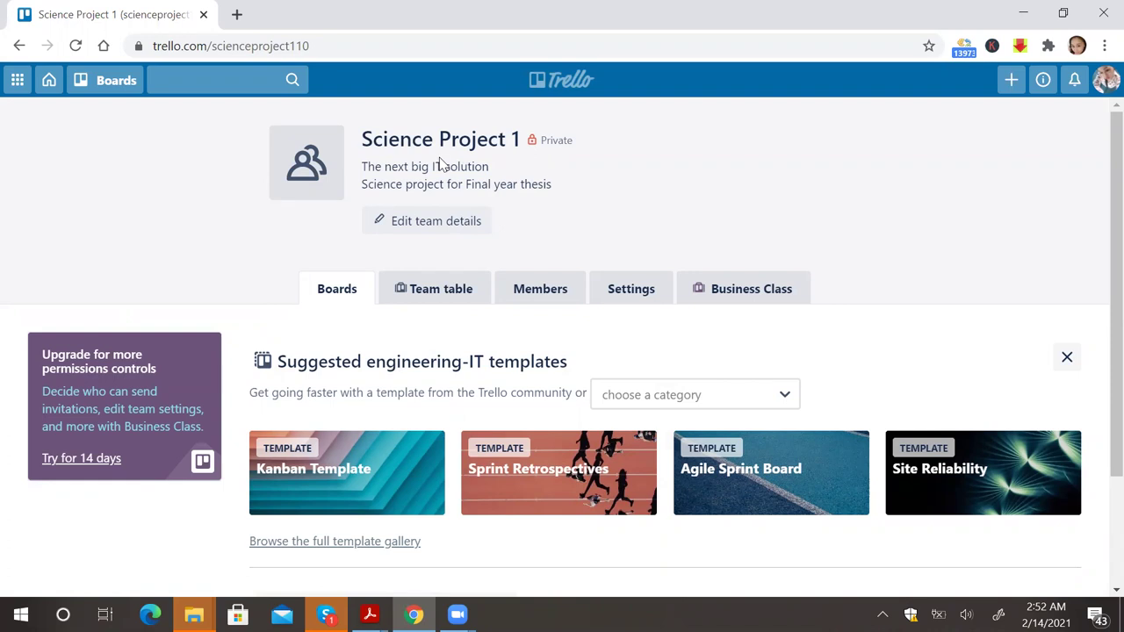
click(439, 220)
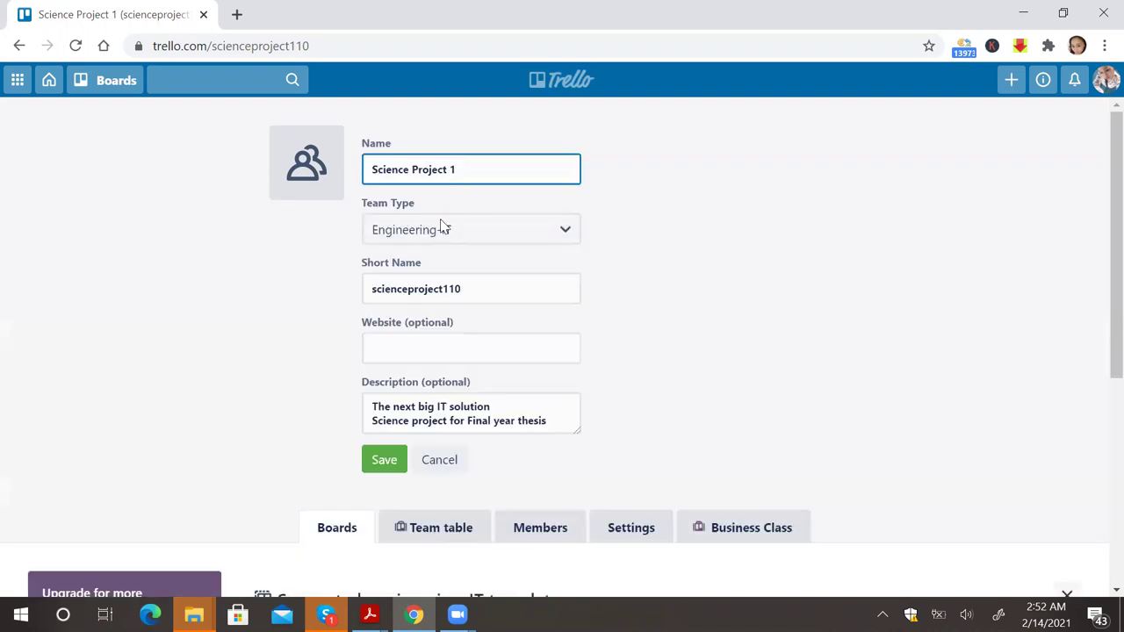
click(384, 460)
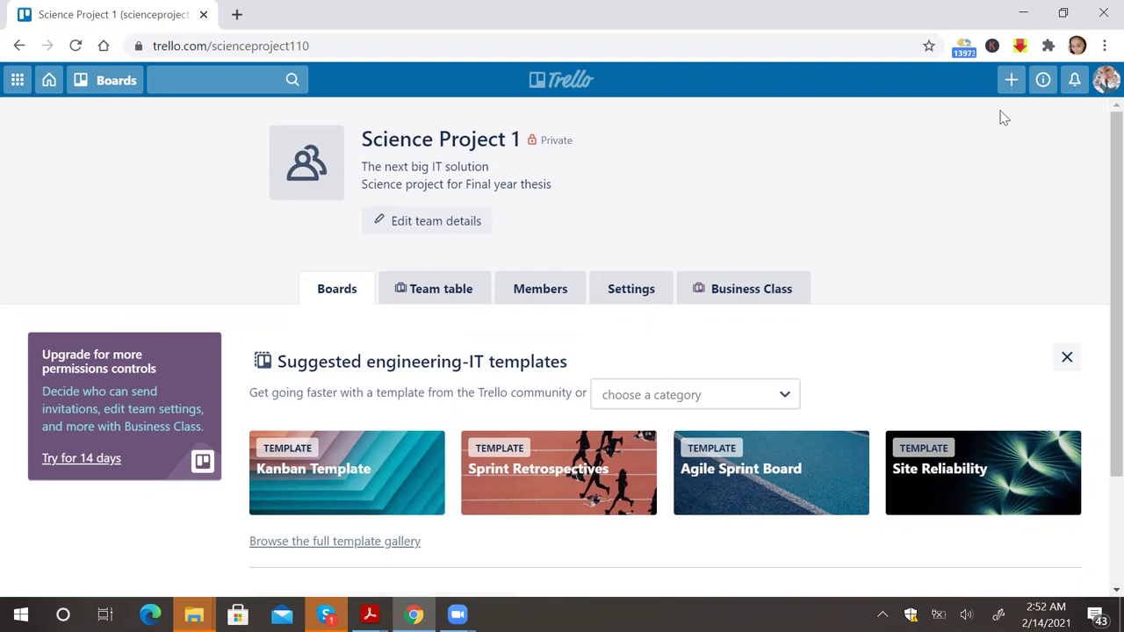
Step: Create a team-visible board titled "Project 1 - High priority" in the Science Project 1 team
click(1012, 81)
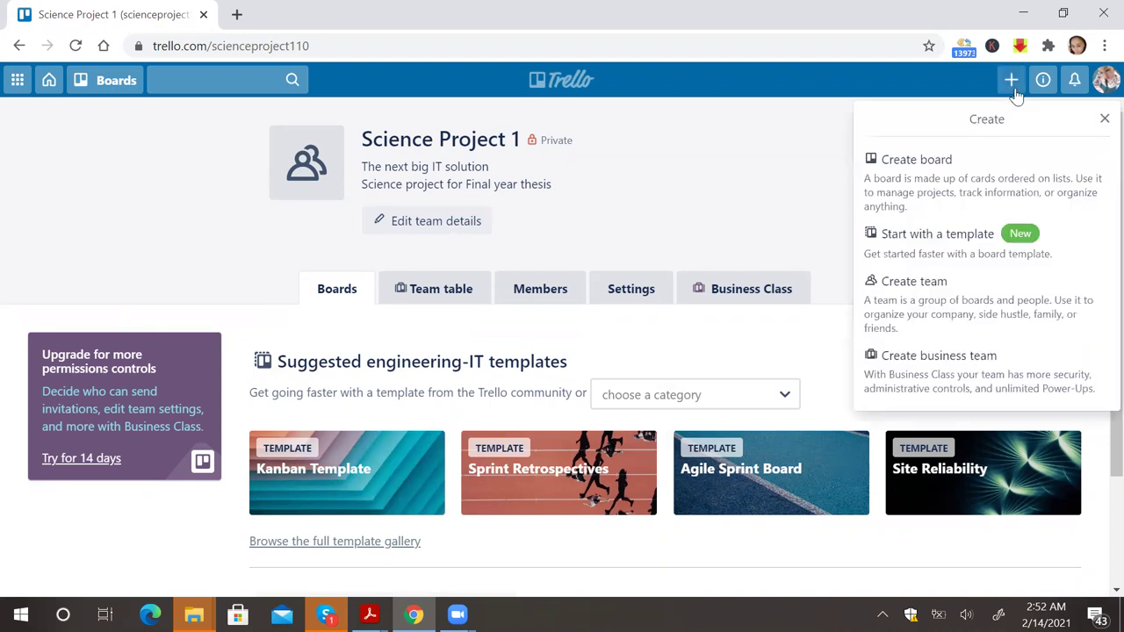
click(970, 183)
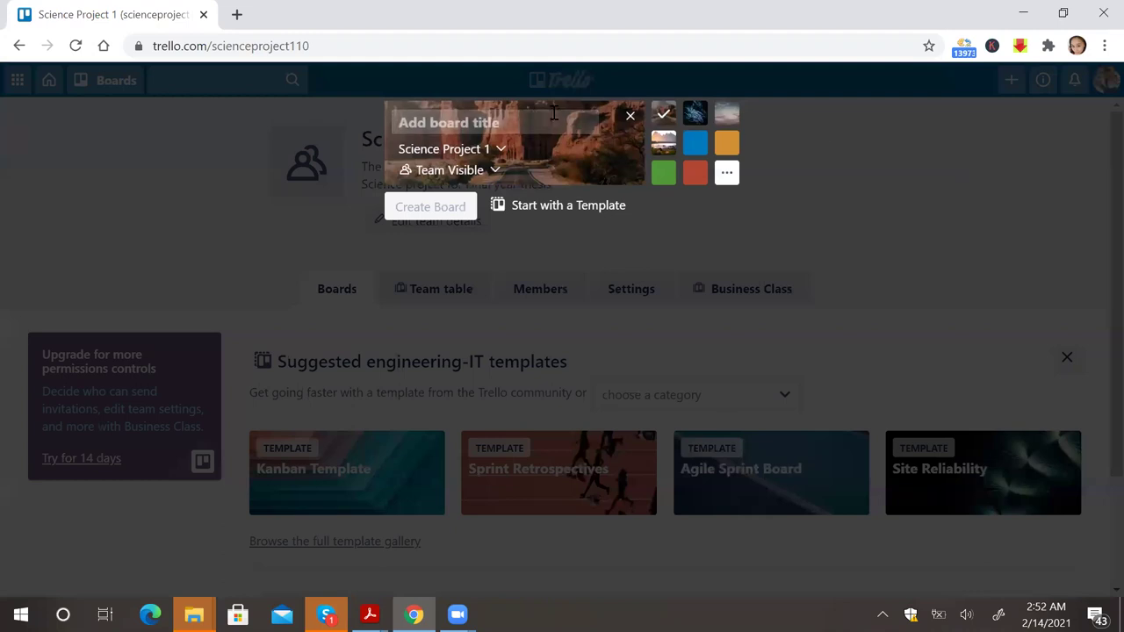
text(Project)
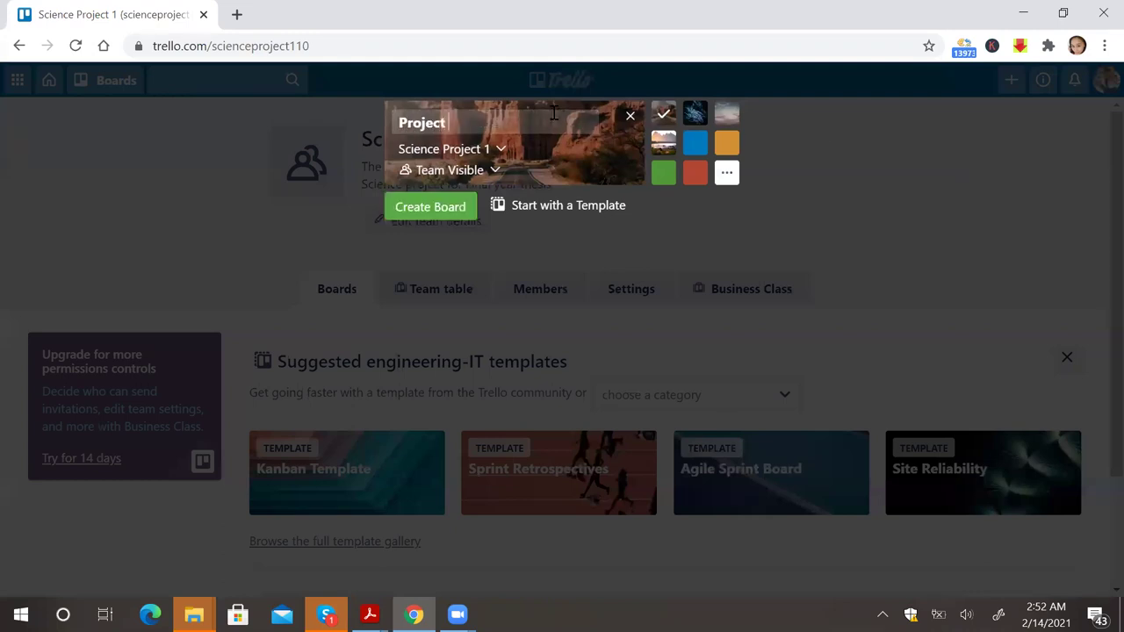
text( 1 - High priority)
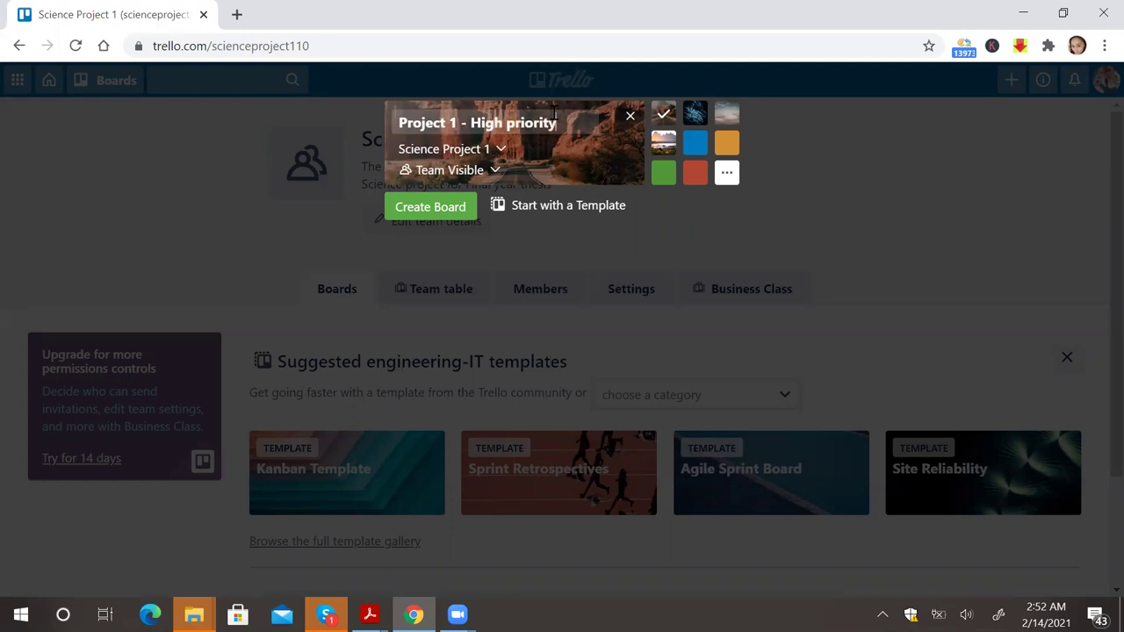
click(501, 151)
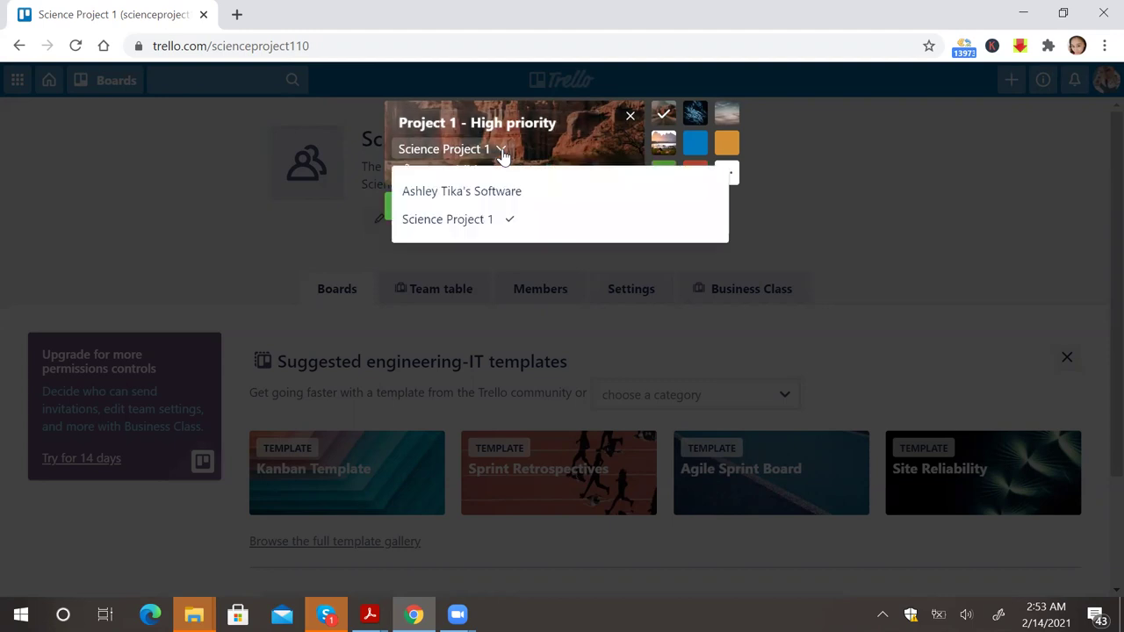
click(501, 153)
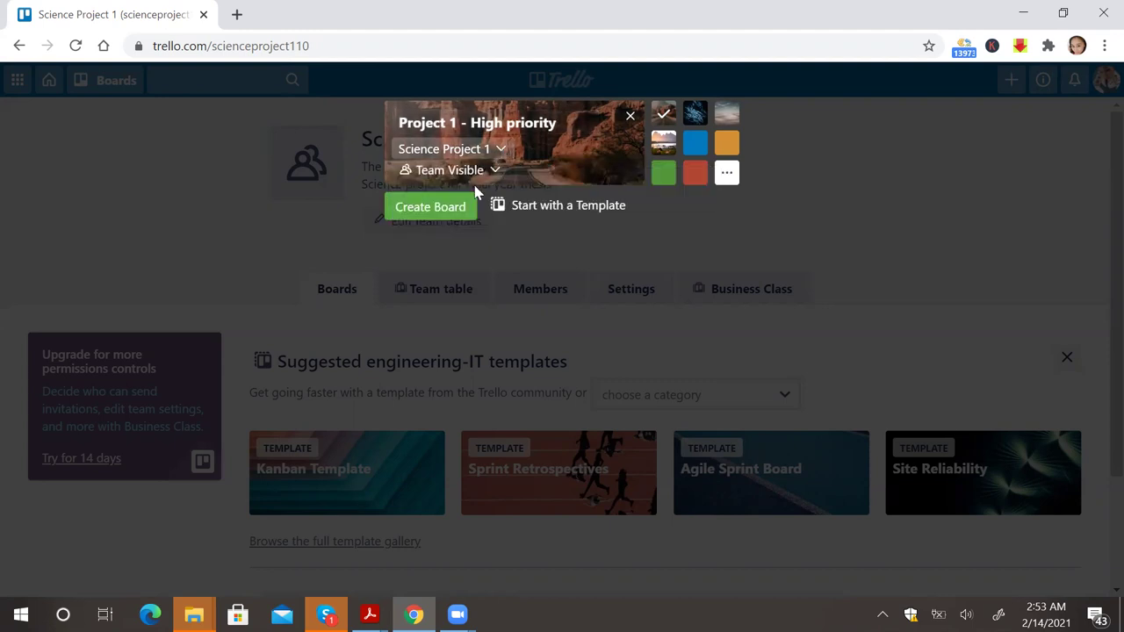
click(430, 207)
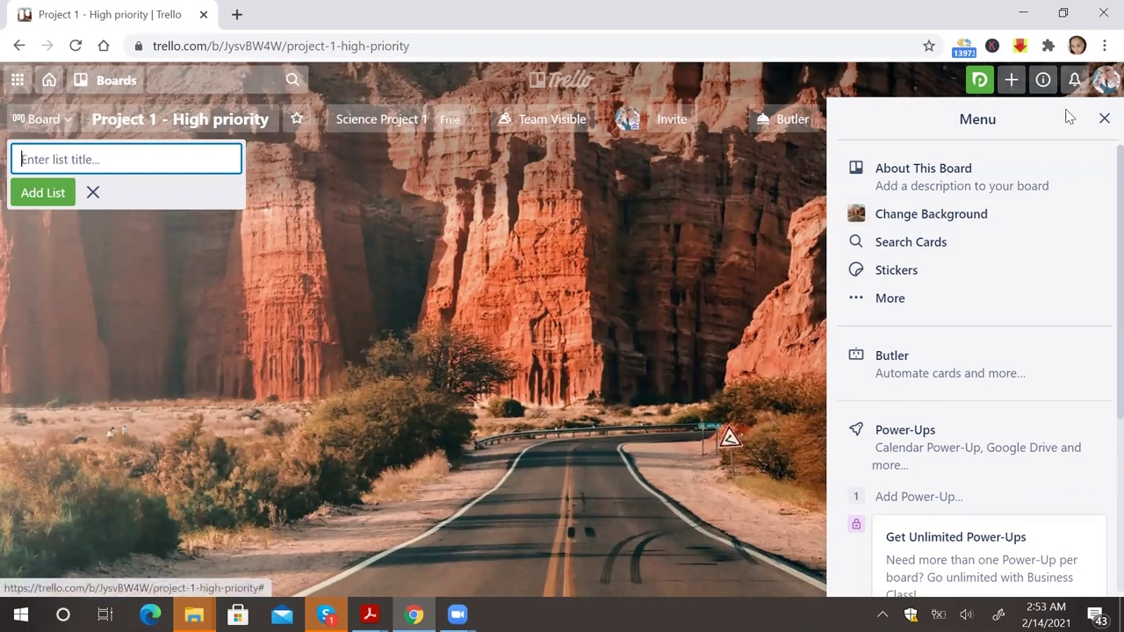
Step: Close the board menu and add three lists named "To do", "In progress" and "Completed"
click(1104, 120)
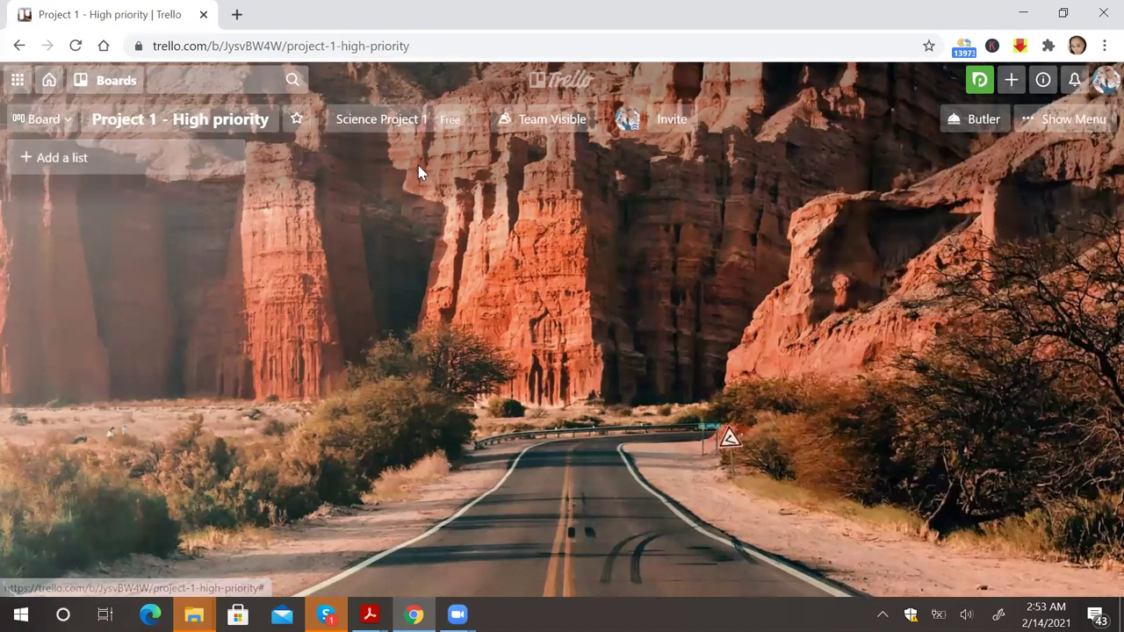
click(70, 160)
text(To do)
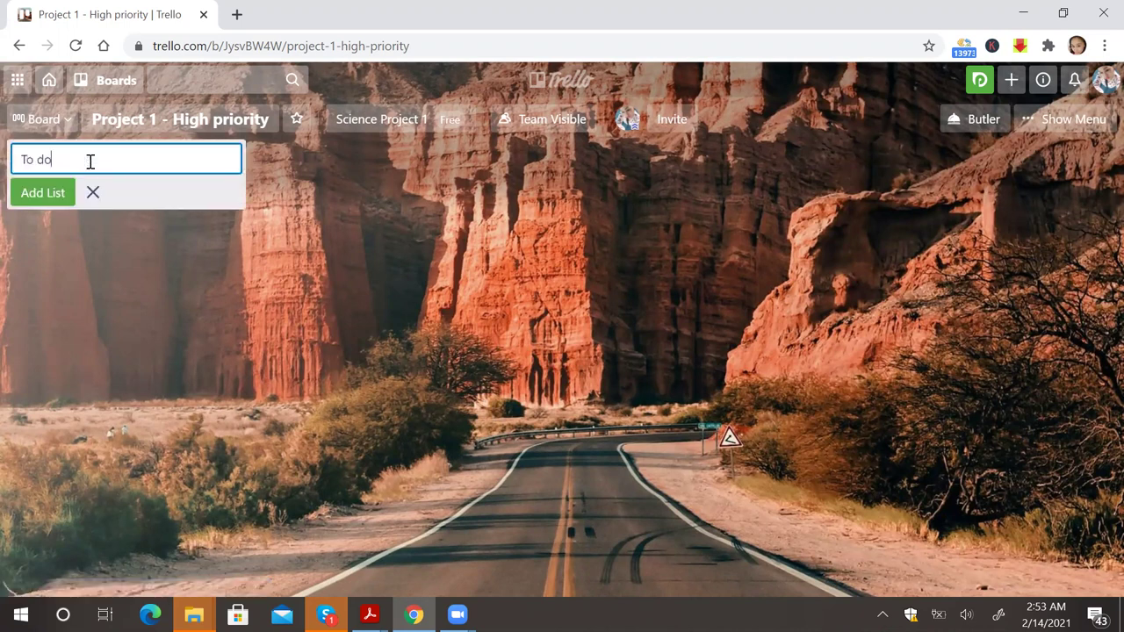
click(55, 193)
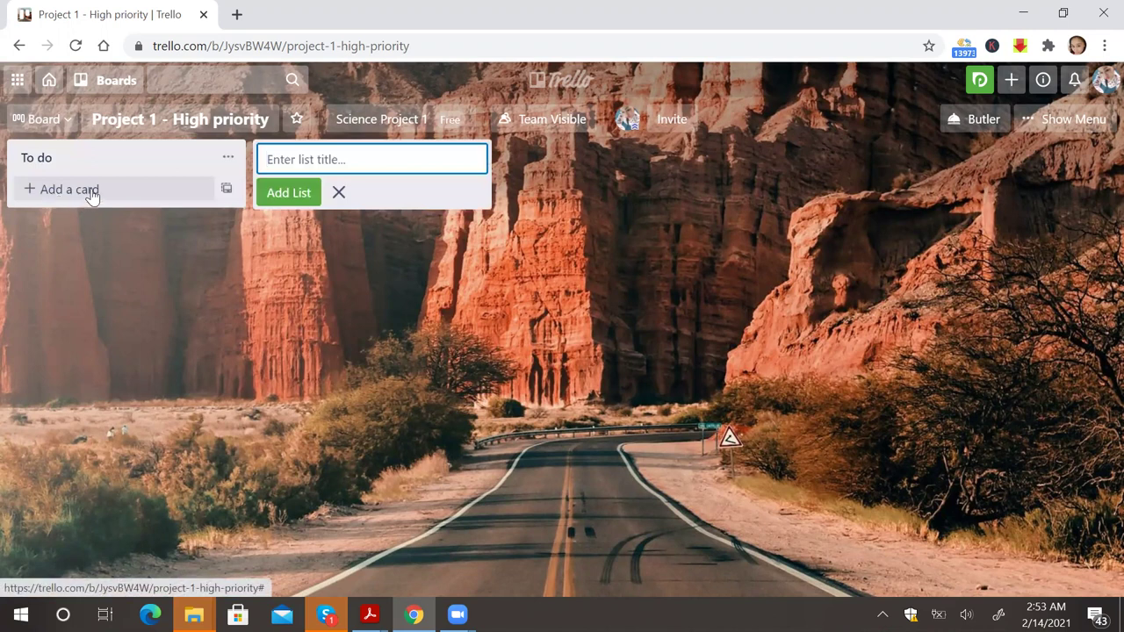
text(In progress)
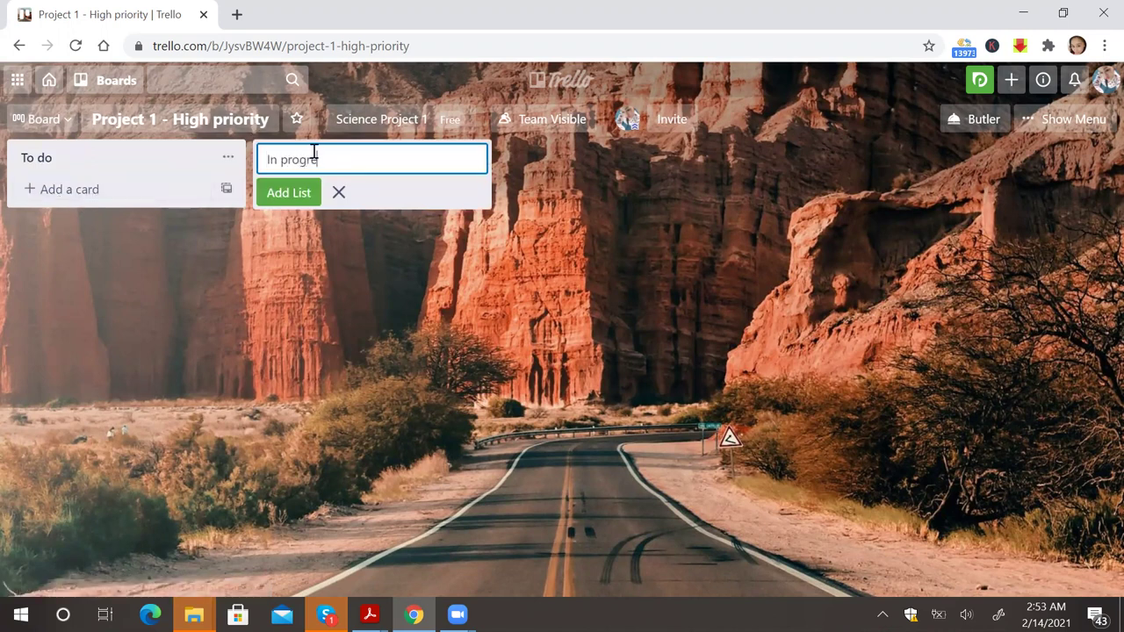
click(299, 194)
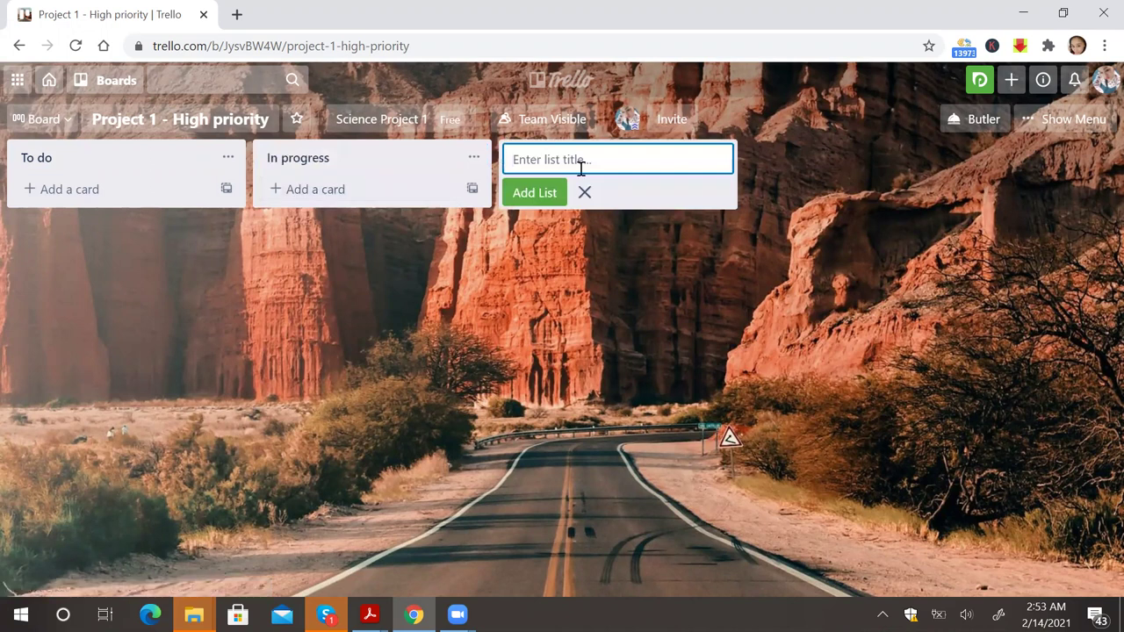
text(Completed)
key(Return)
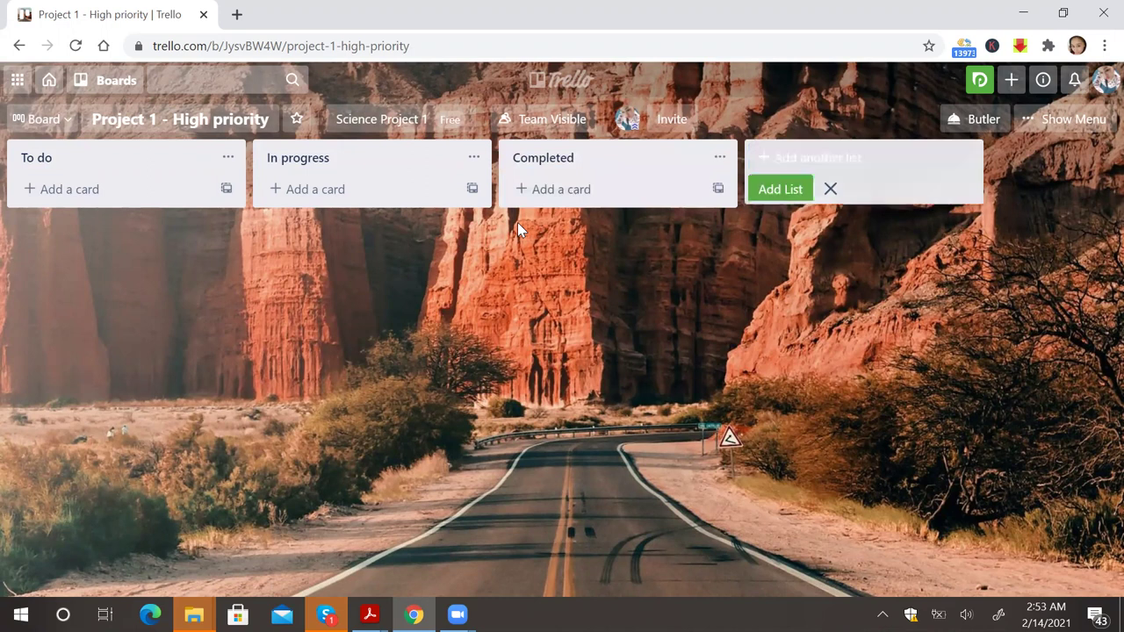
click(517, 223)
Step: Add the cards "Post on Social Media" and "Deploy software" to the To do list
click(77, 197)
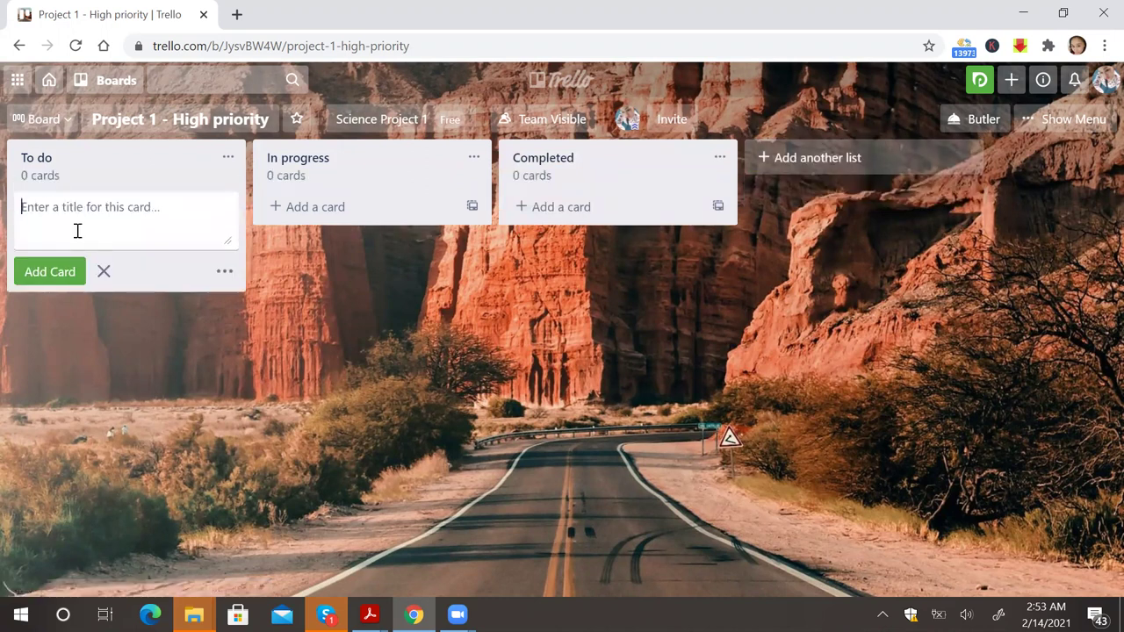
text(Post on Soc)
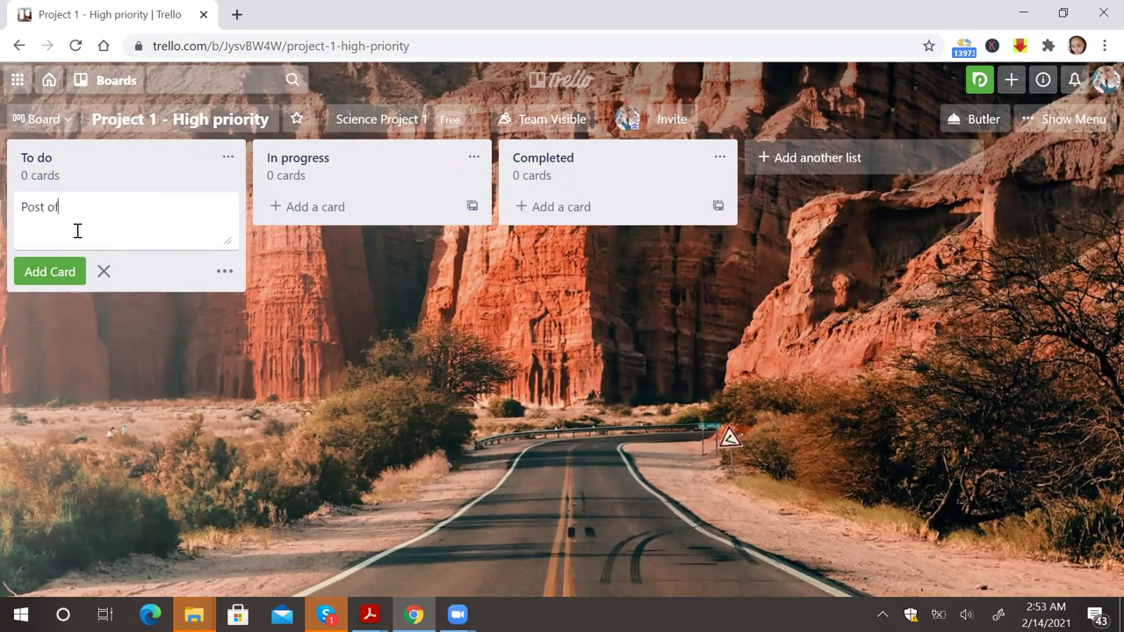
text(ial Media)
key(Return)
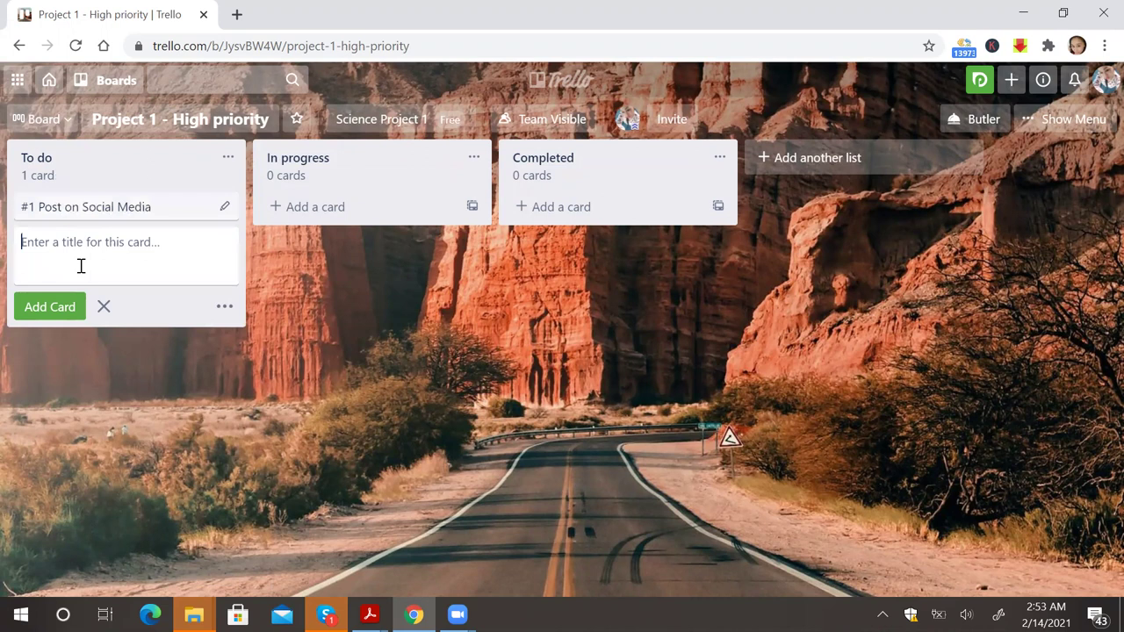
text(Deploy software)
key(Return)
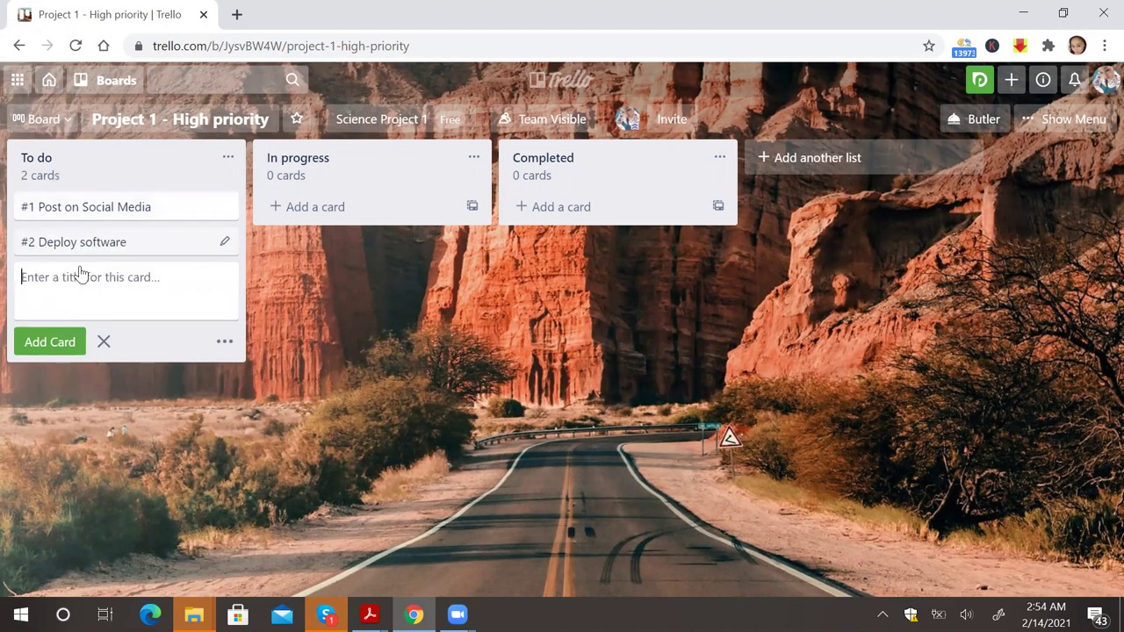
Step: Add a third card titled "Inform Stakeholdres" to the To do list
text(Infor)
text(m s)
text(St)
text(a)
text(kholdres)
key(Return)
Step: Open the third To do card and correct its title to "Inform Stakeholders"
click(162, 281)
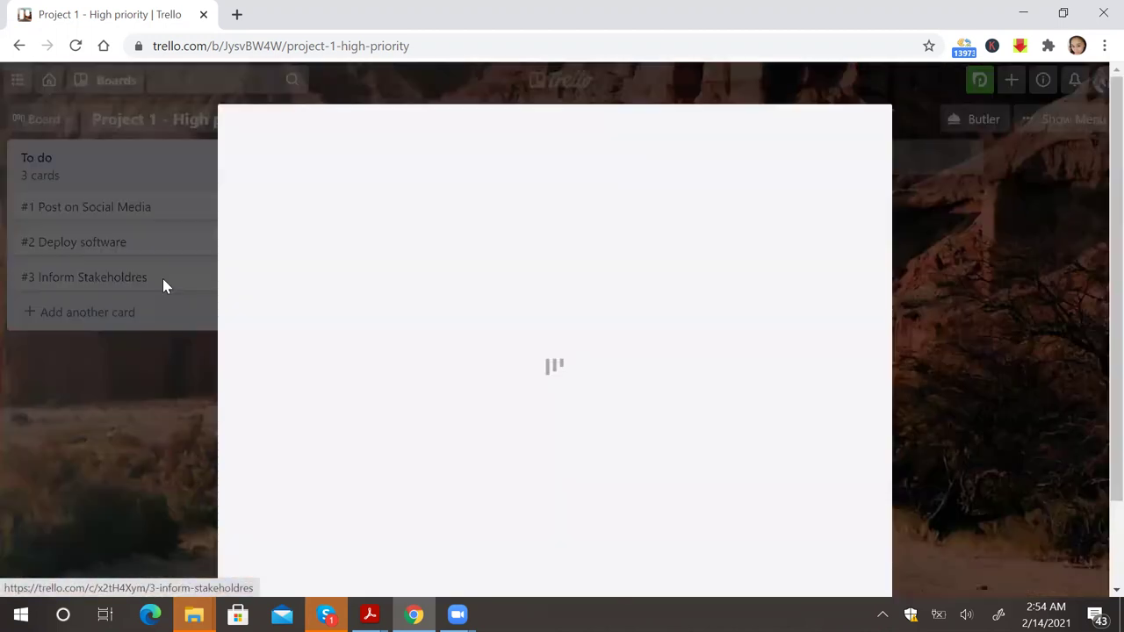
click(436, 166)
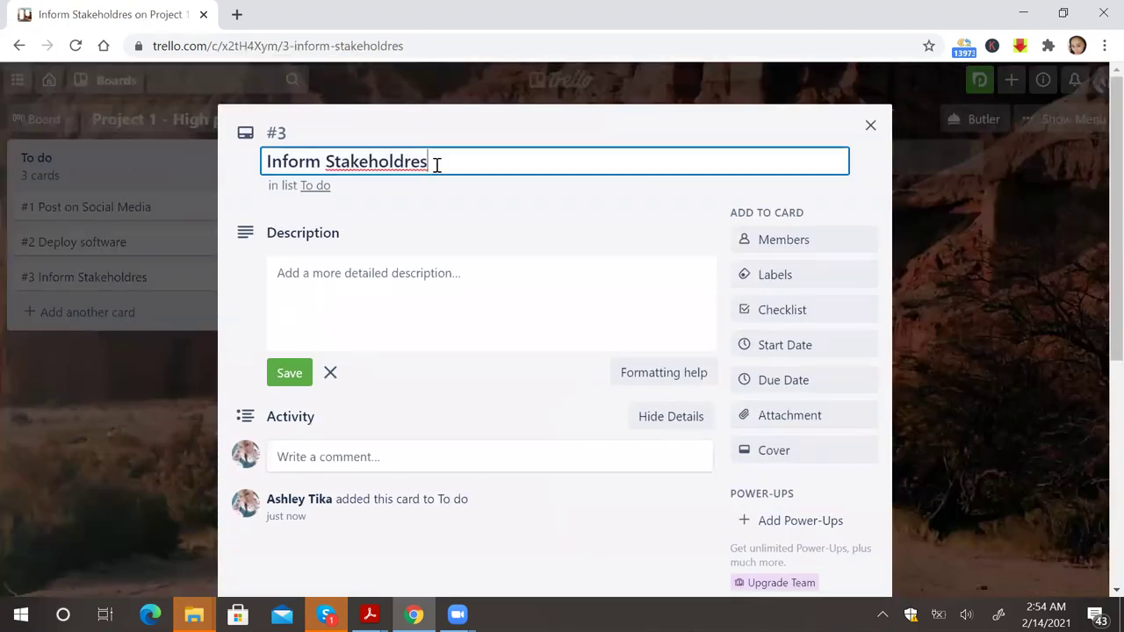
key(BackSpace)
key(BackSpace)
key(BackSpace)
text(ers)
key(Return)
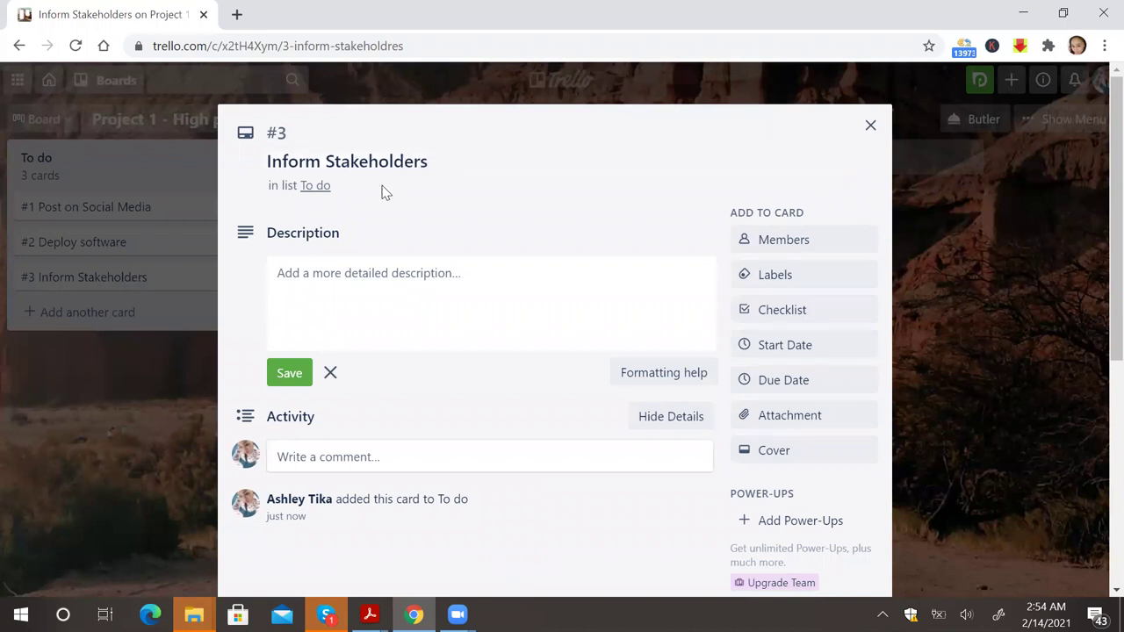
Step: Save a numbered description listing one person to inform about recent funding and "Inform sales team about recent sale close"
click(353, 276)
text(Inform )
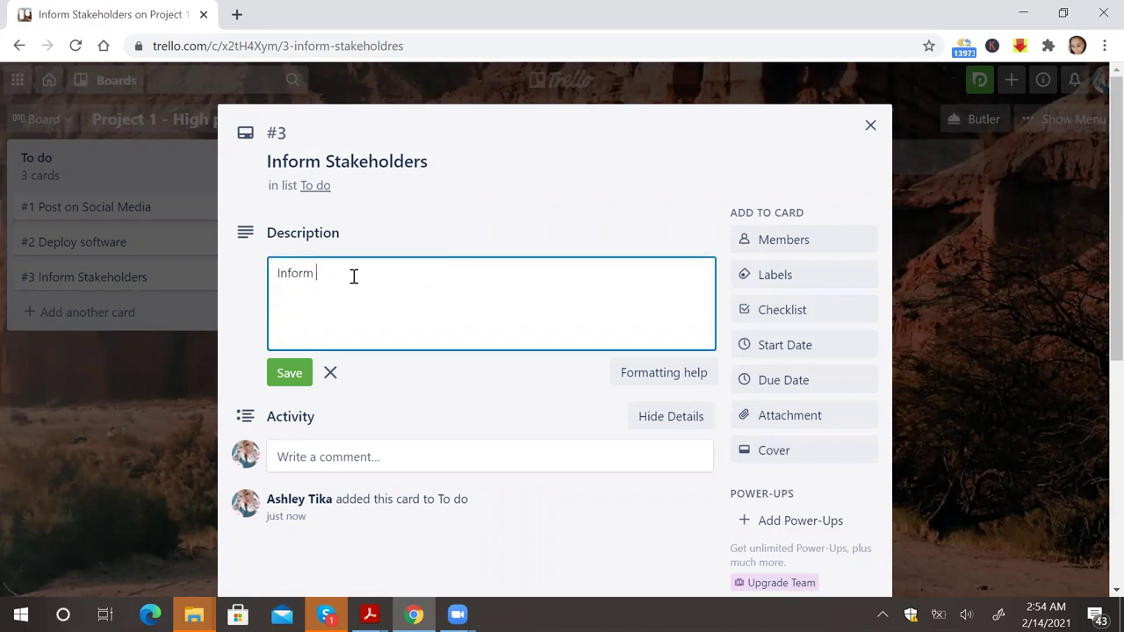
text(Jack about )
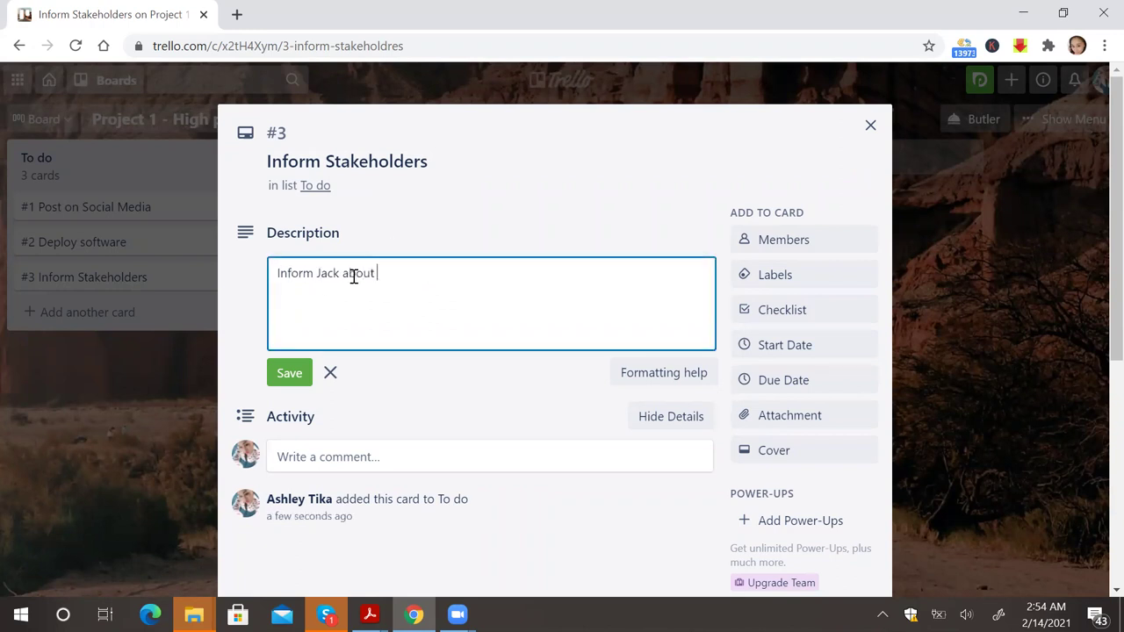
text(recent funding)
key(Return)
text(1.)
key(Down)
text(2. Inf)
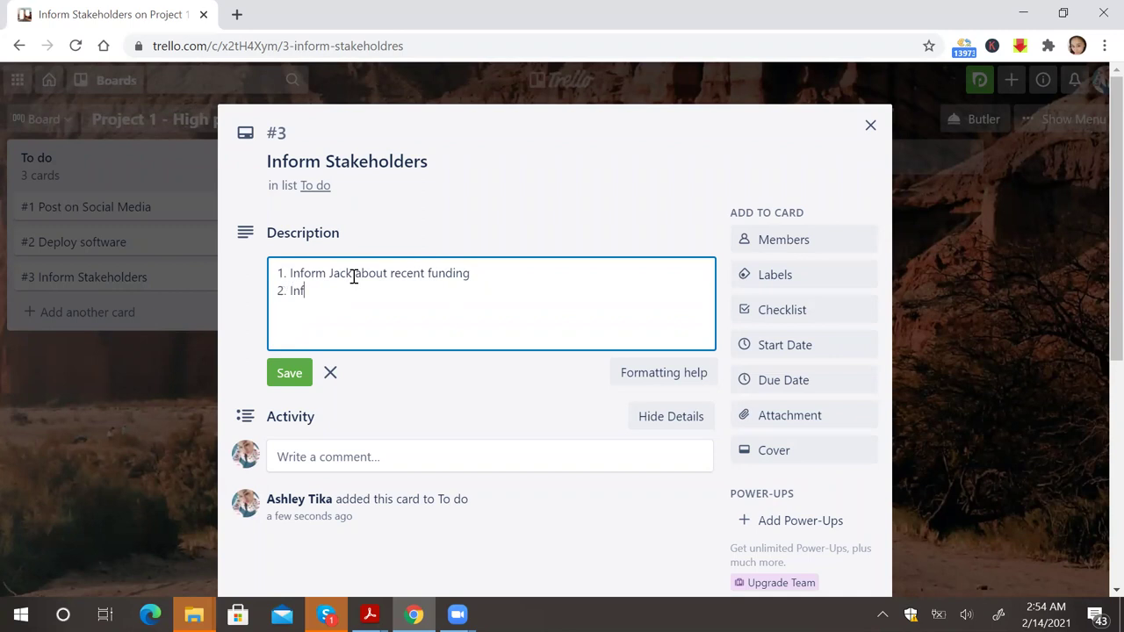
text(orm sales team about recent )
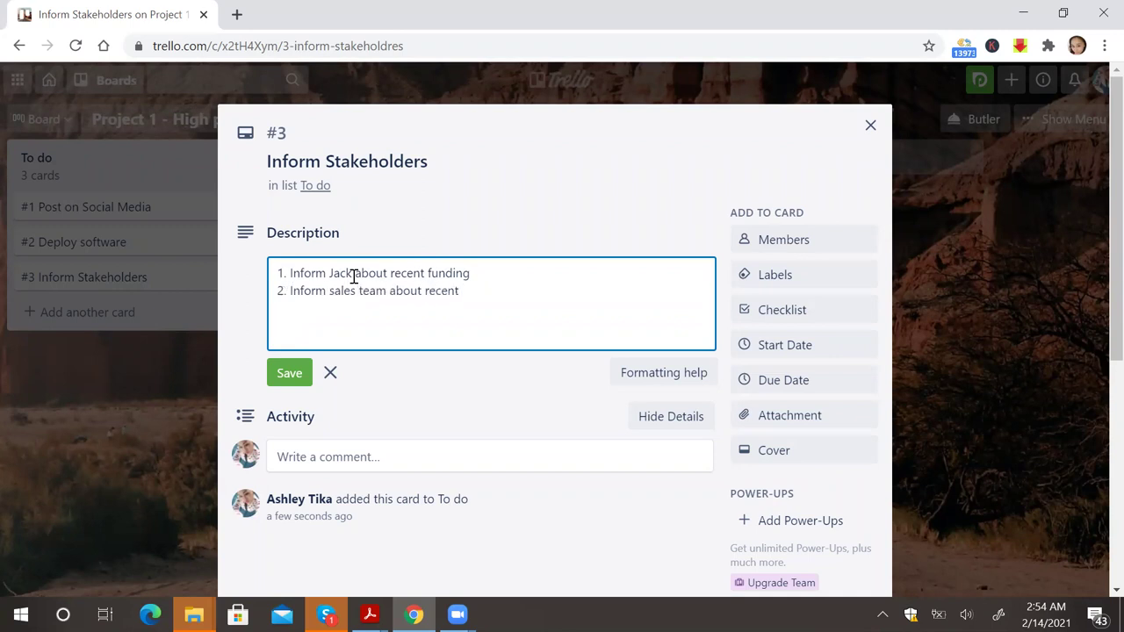
text(sale close)
click(295, 378)
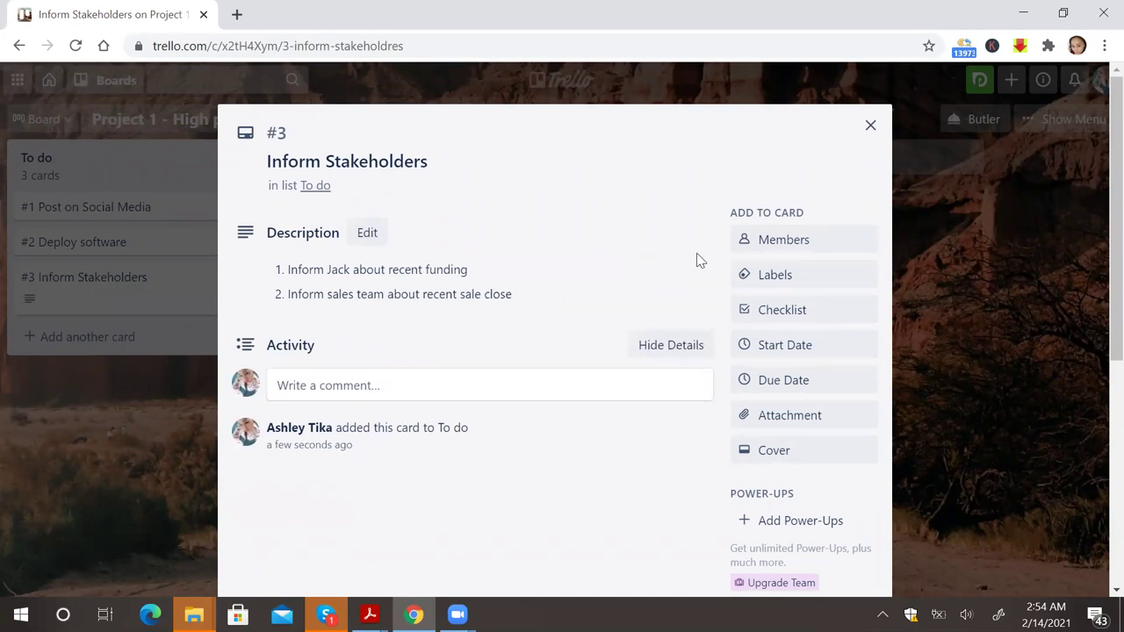
Step: Assign the listed board member to the Inform Stakeholders card
click(778, 243)
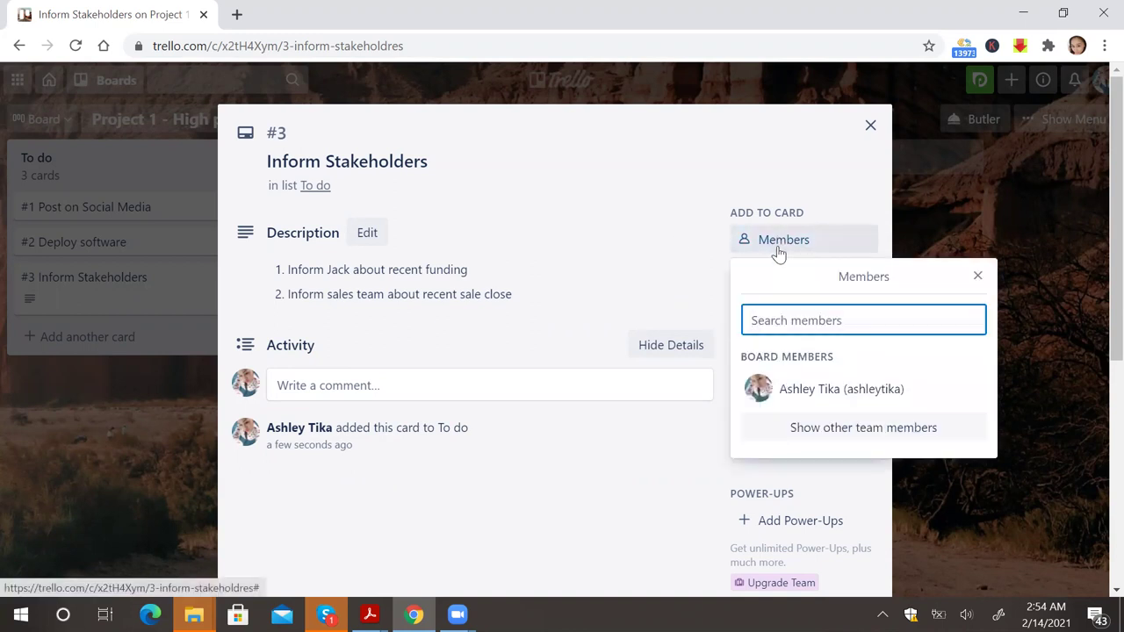
click(803, 392)
click(647, 339)
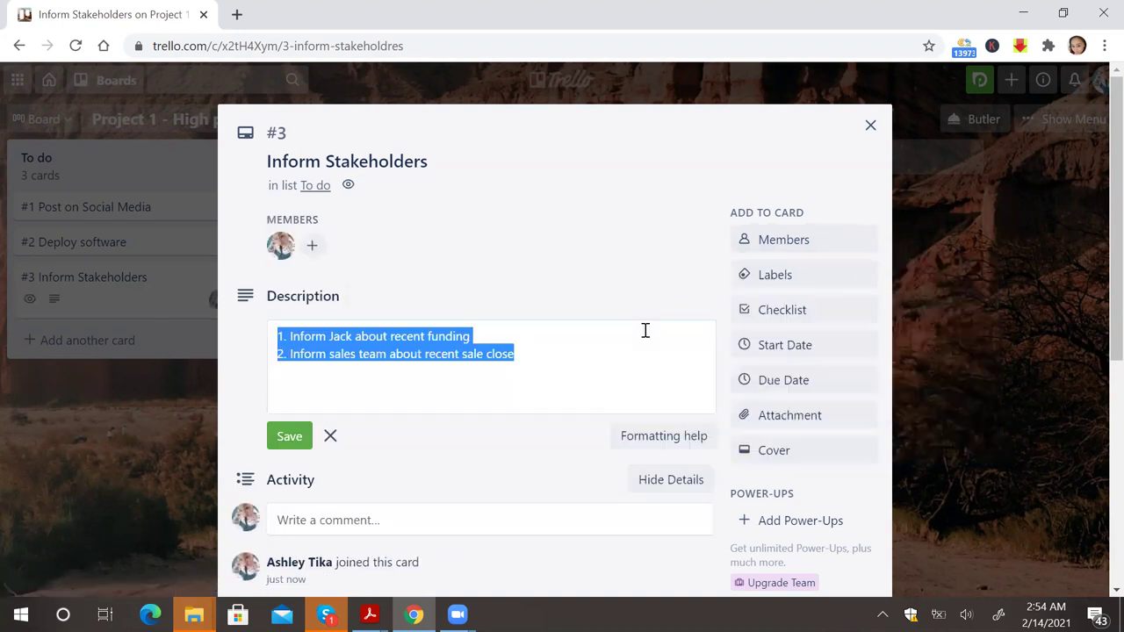
click(679, 292)
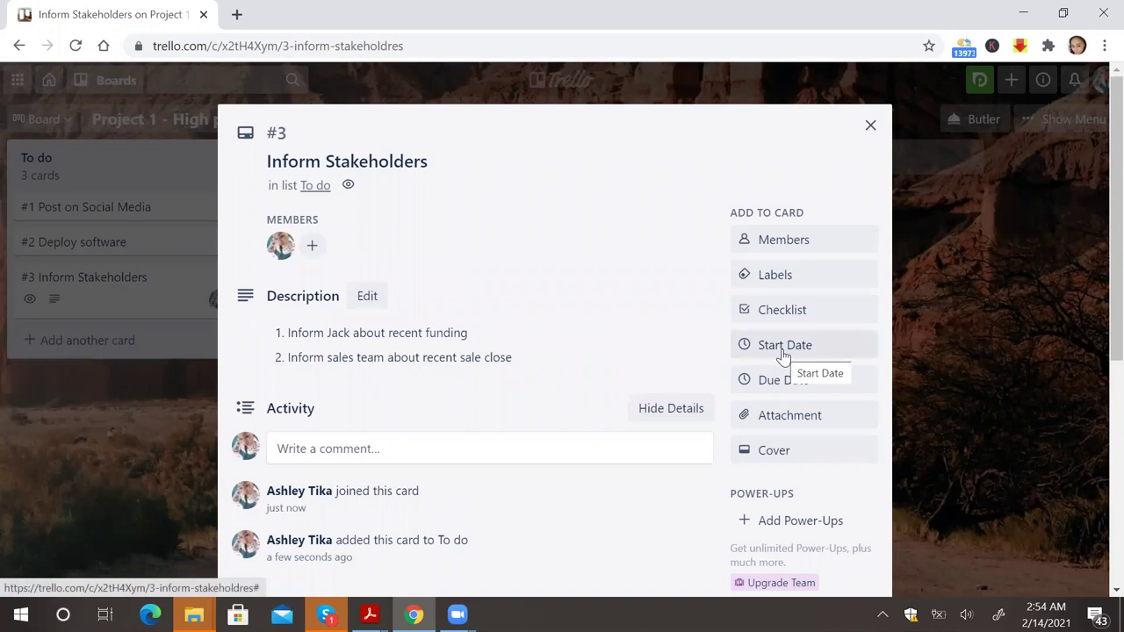
Step: Set the Inform Stakeholders card's due date to 2/16/2021 and save it
click(779, 381)
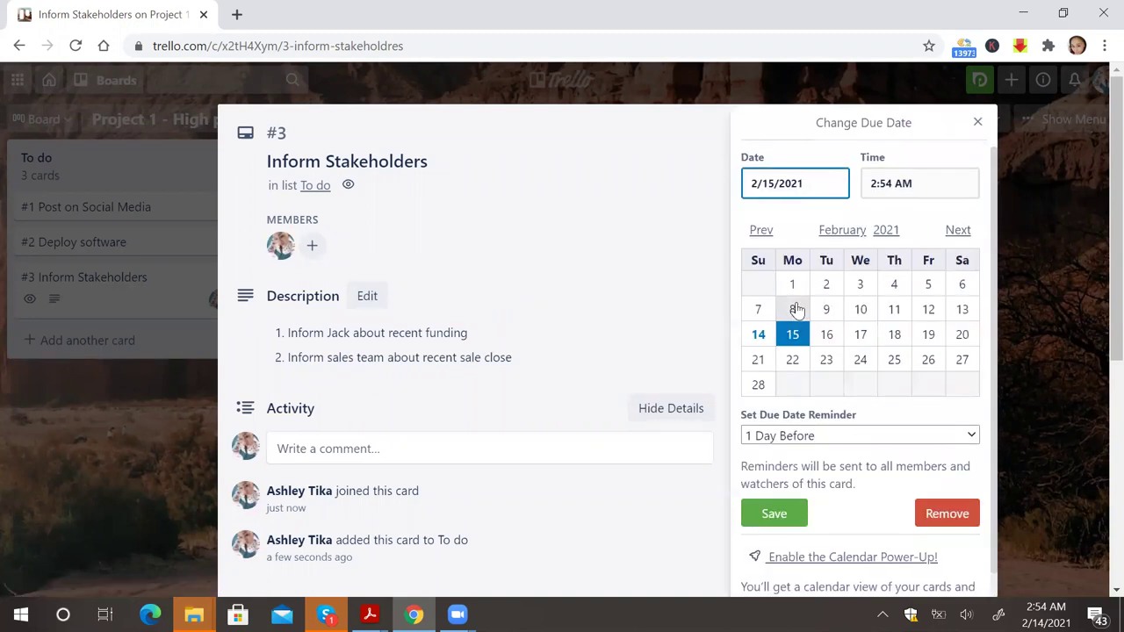
click(826, 341)
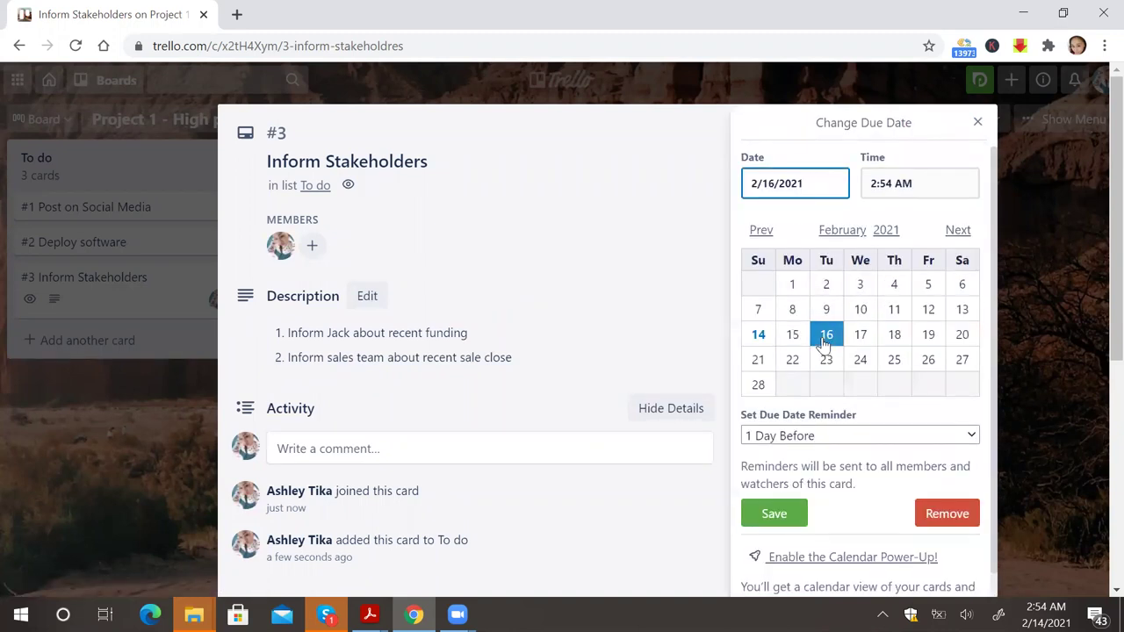
click(775, 513)
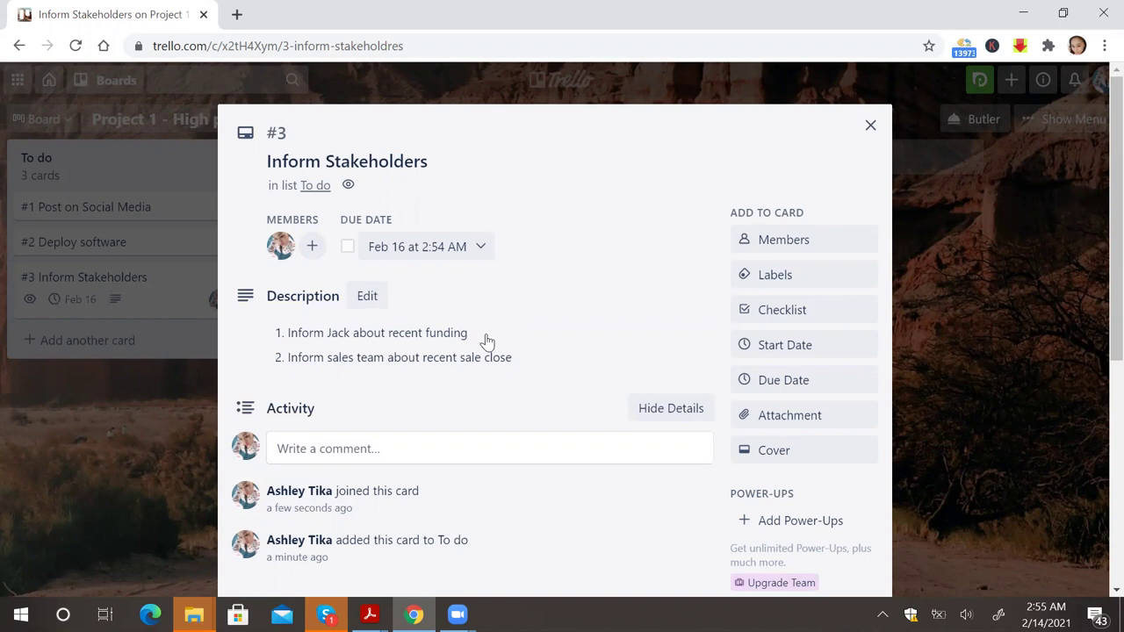
Step: Close the Inform Stakeholders card and move it from the To do list to In progress
scroll(488, 341, down, 2)
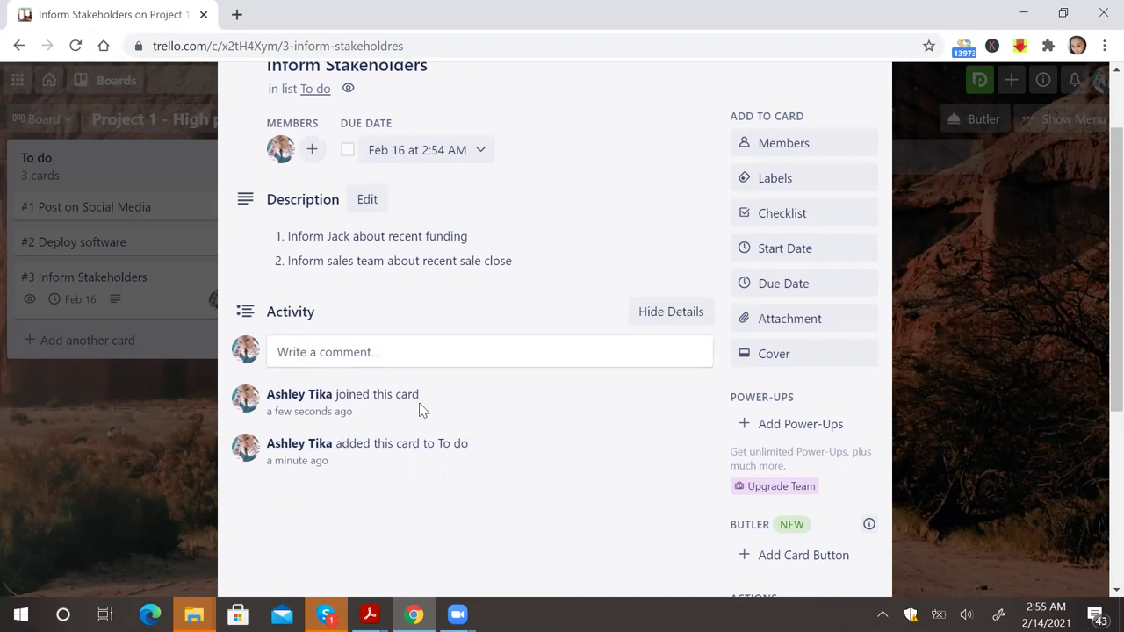
scroll(420, 410, up, 2)
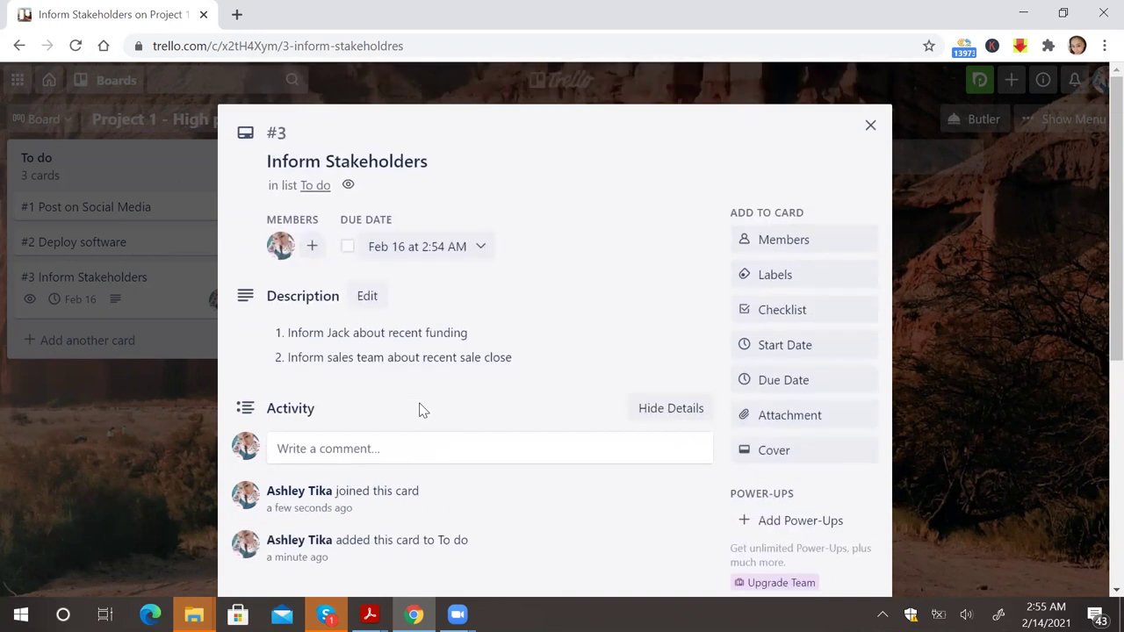
click(870, 124)
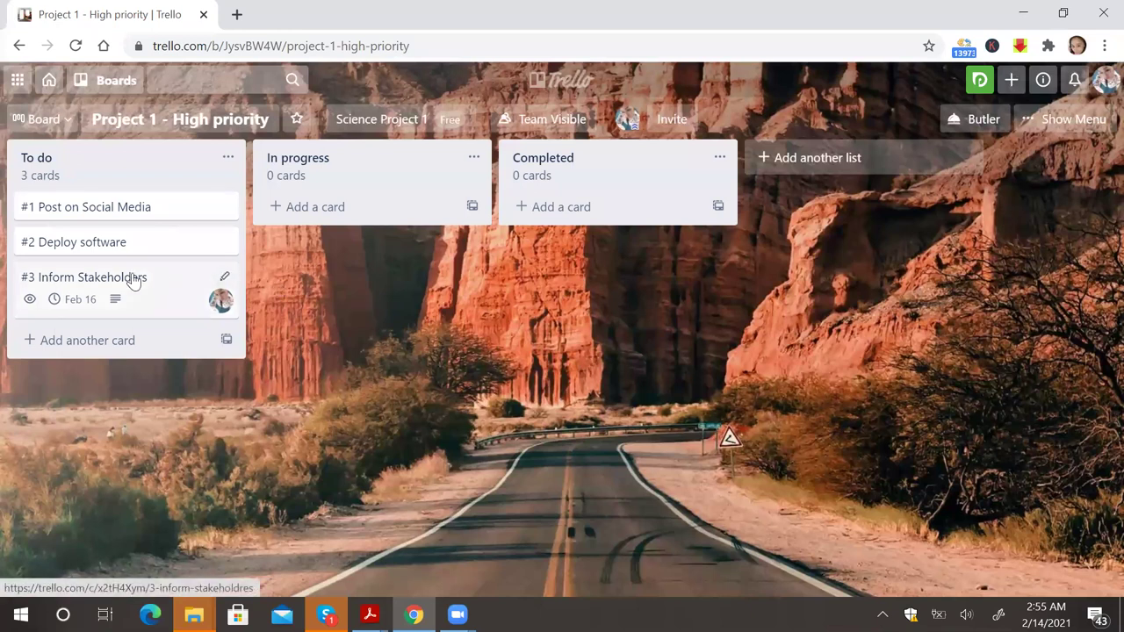
drag(132, 279, 307, 211)
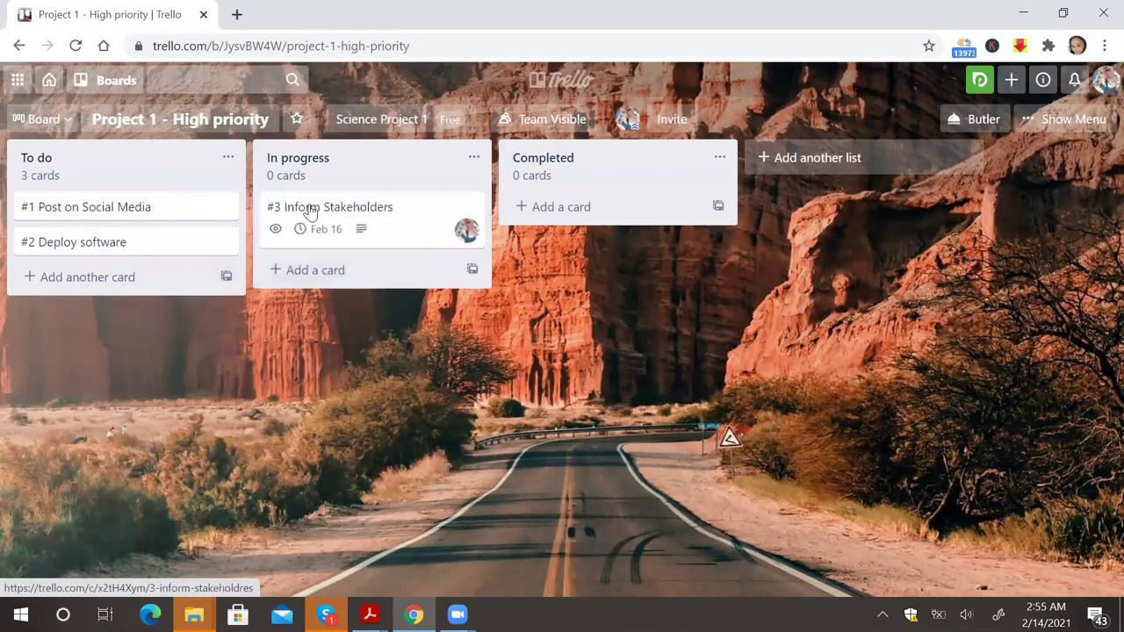
Step: Reopen the Inform Stakeholders card and create a green label named "On Track" for it
click(369, 211)
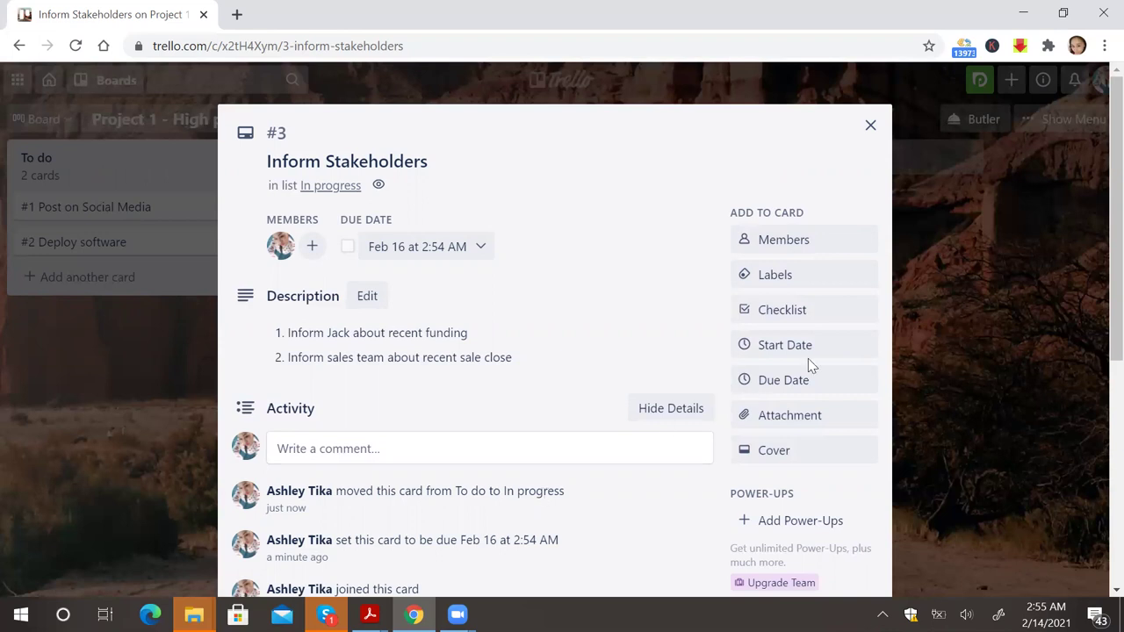
click(815, 278)
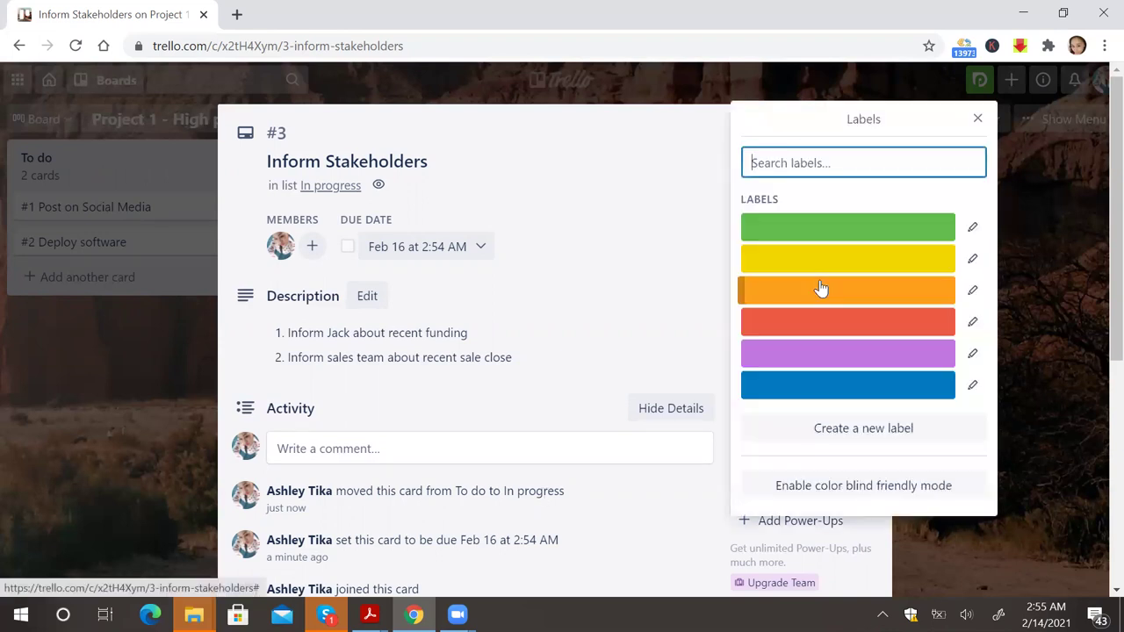
click(832, 228)
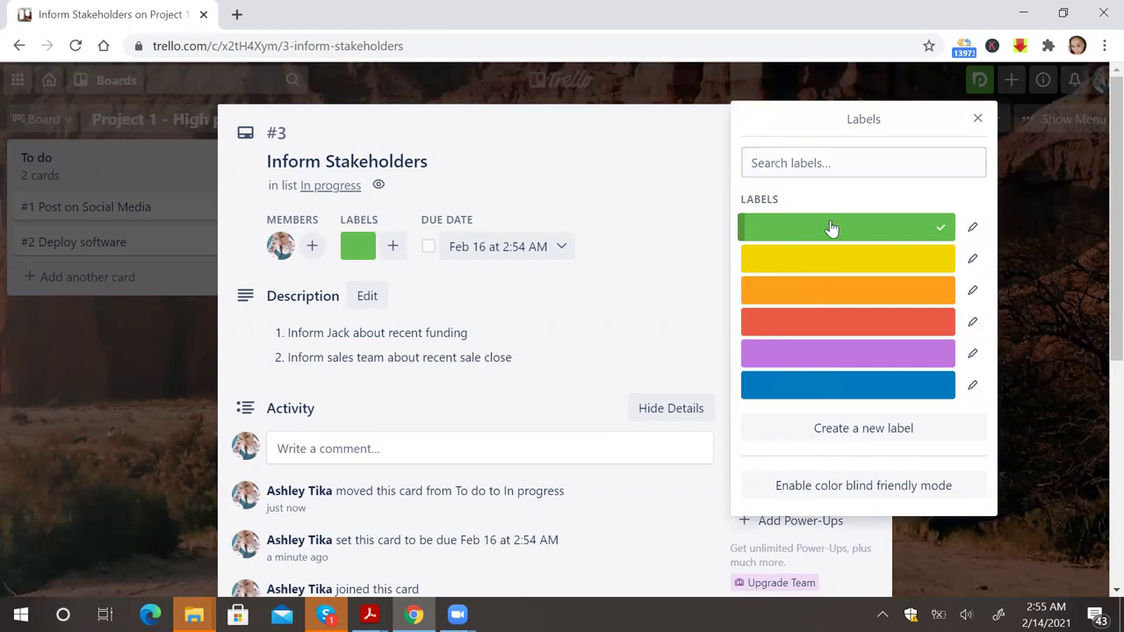
click(833, 229)
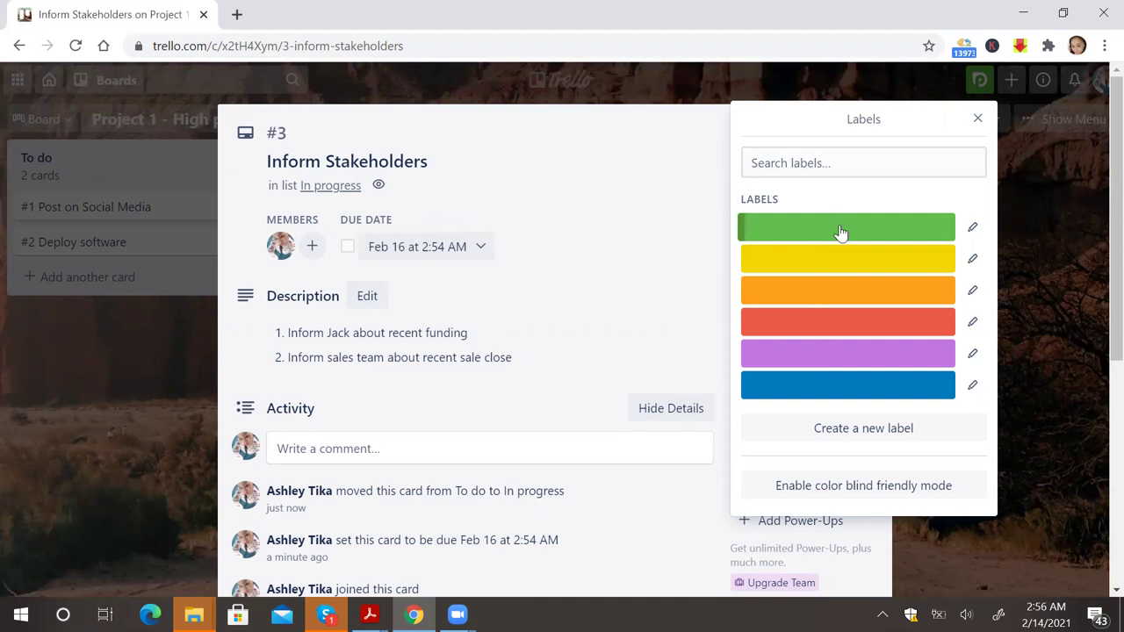
click(840, 434)
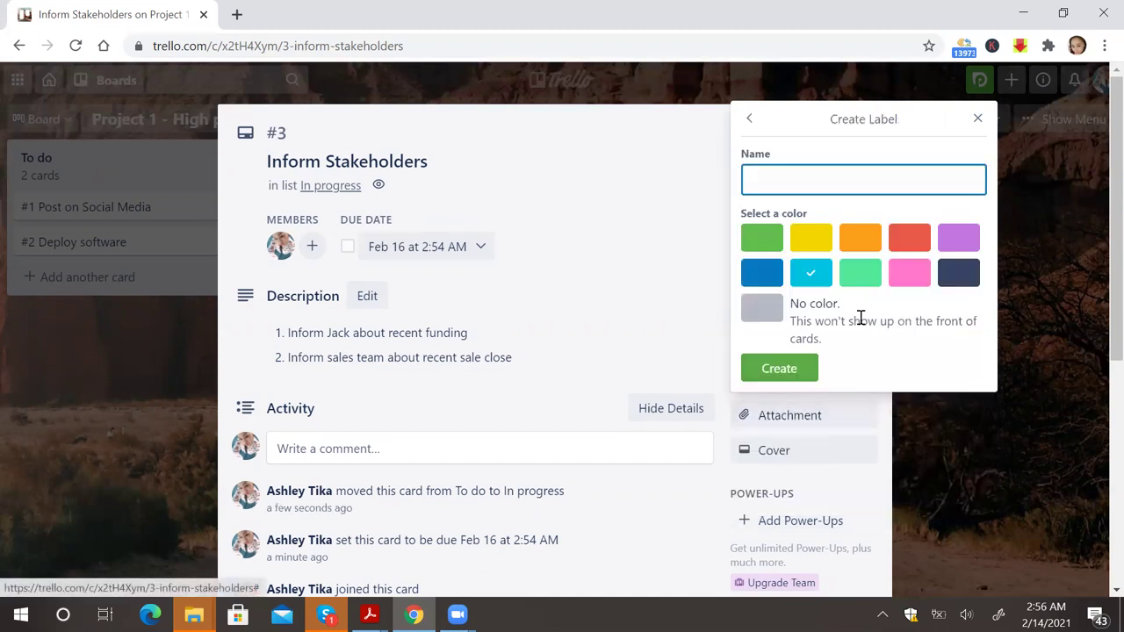
text(On Track)
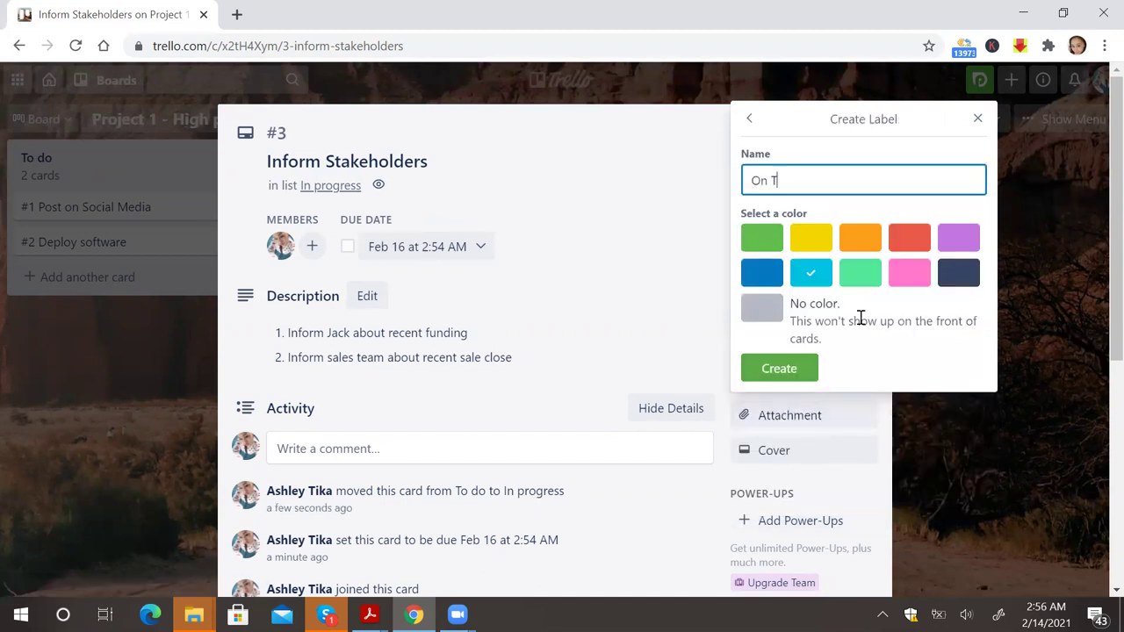
click(762, 239)
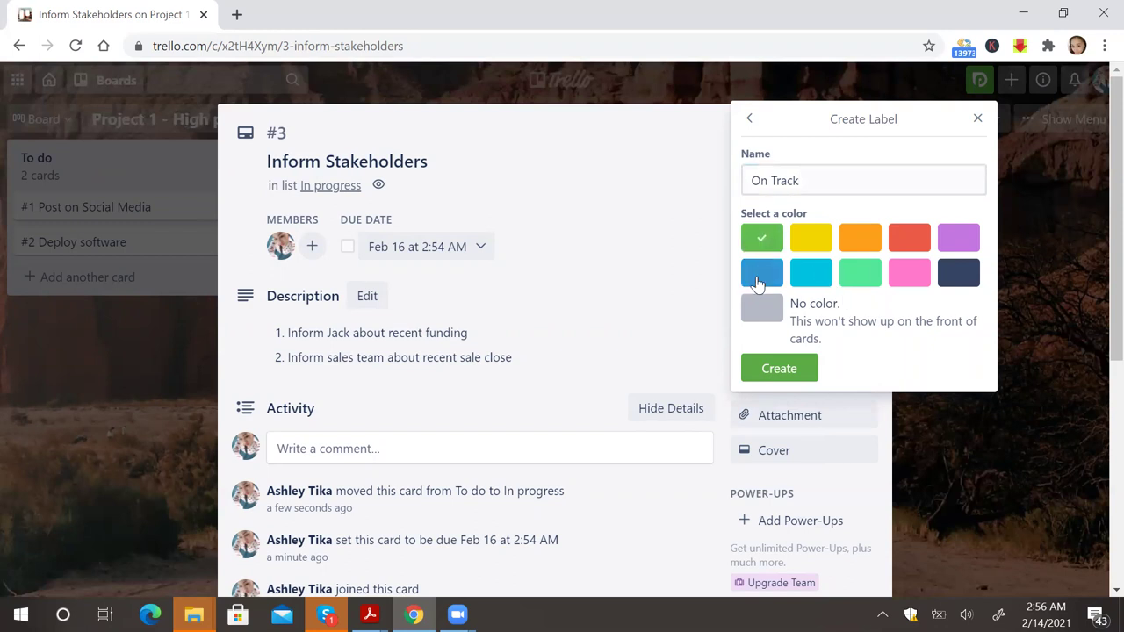
click(782, 370)
click(548, 315)
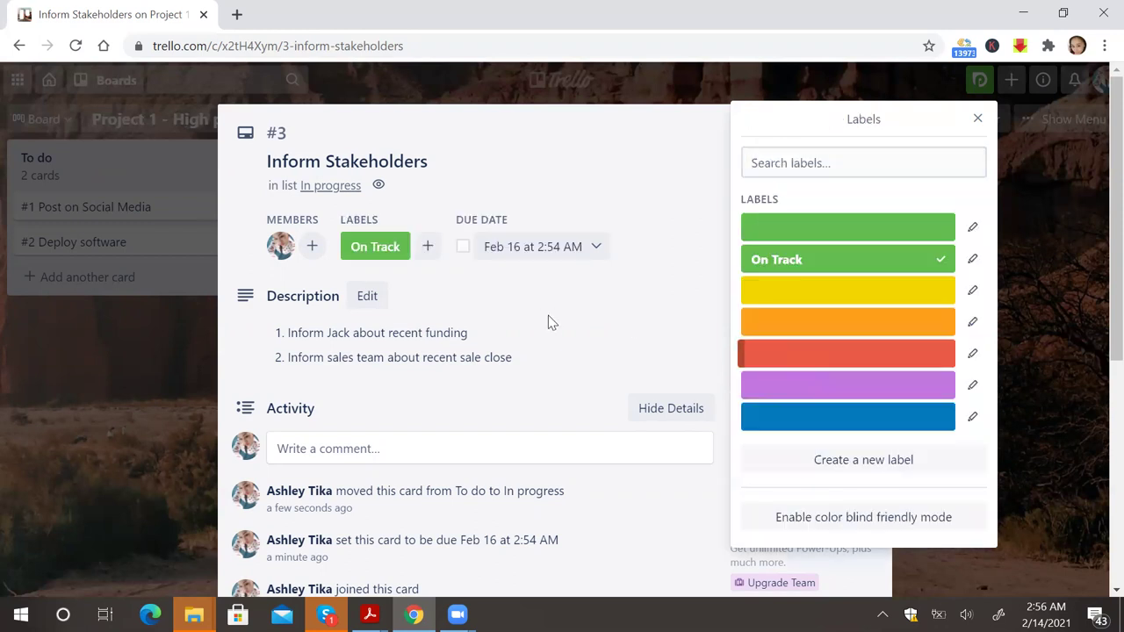
click(776, 275)
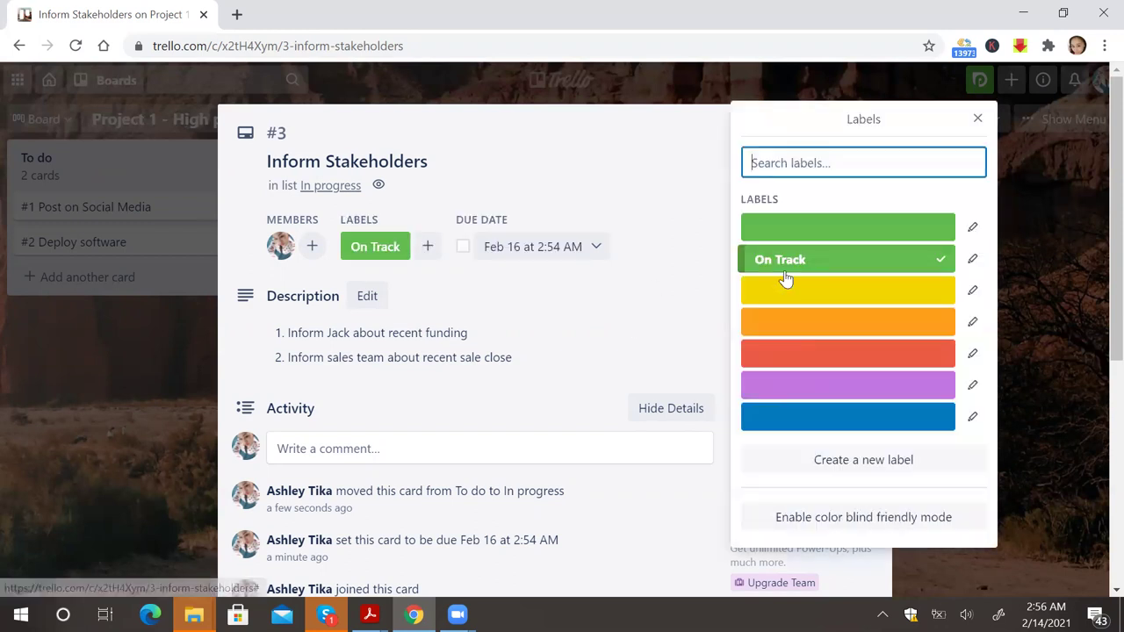
click(690, 320)
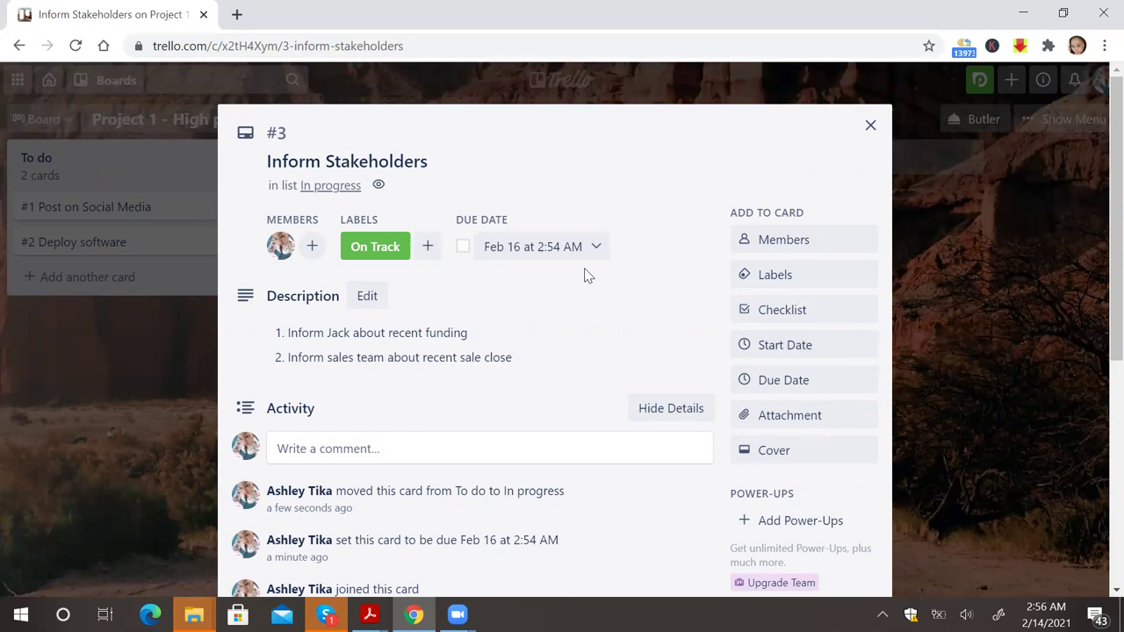
Step: Close the Inform Stakeholders card and move it from In progress to the Completed list
click(870, 126)
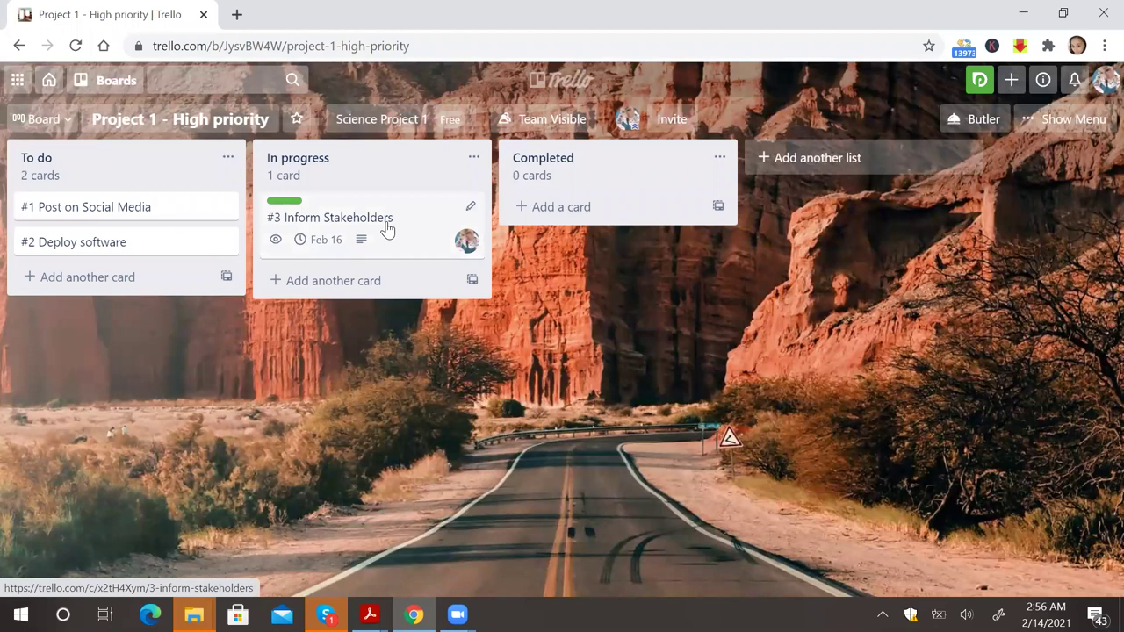
drag(387, 229, 560, 220)
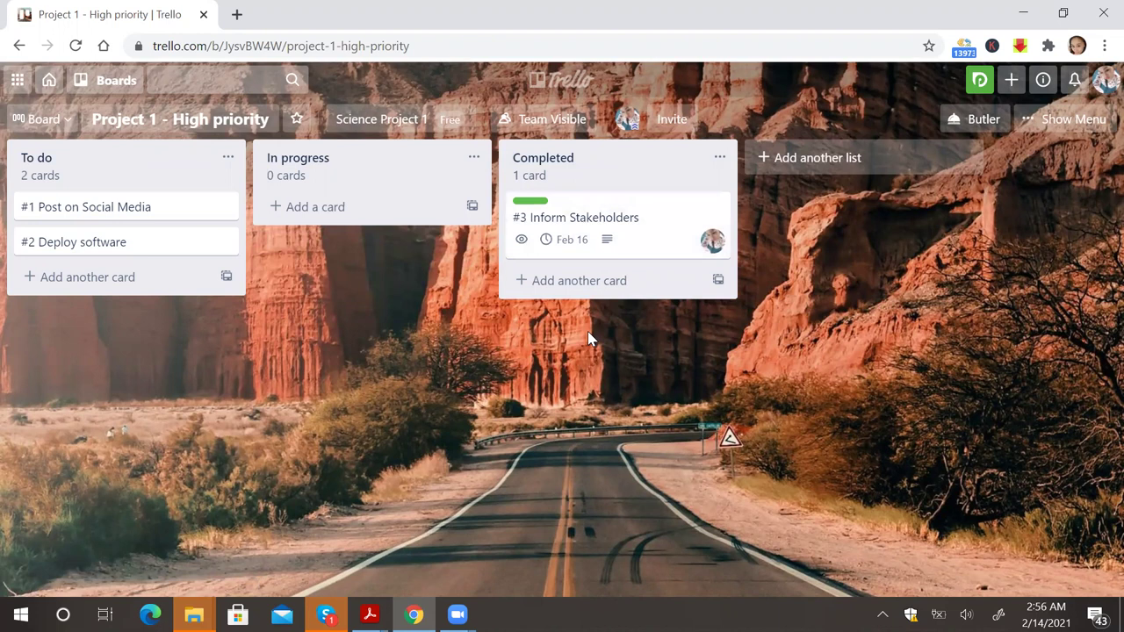
Step: Review the board's visibility options and its invitation form, closing each without making changes
click(551, 119)
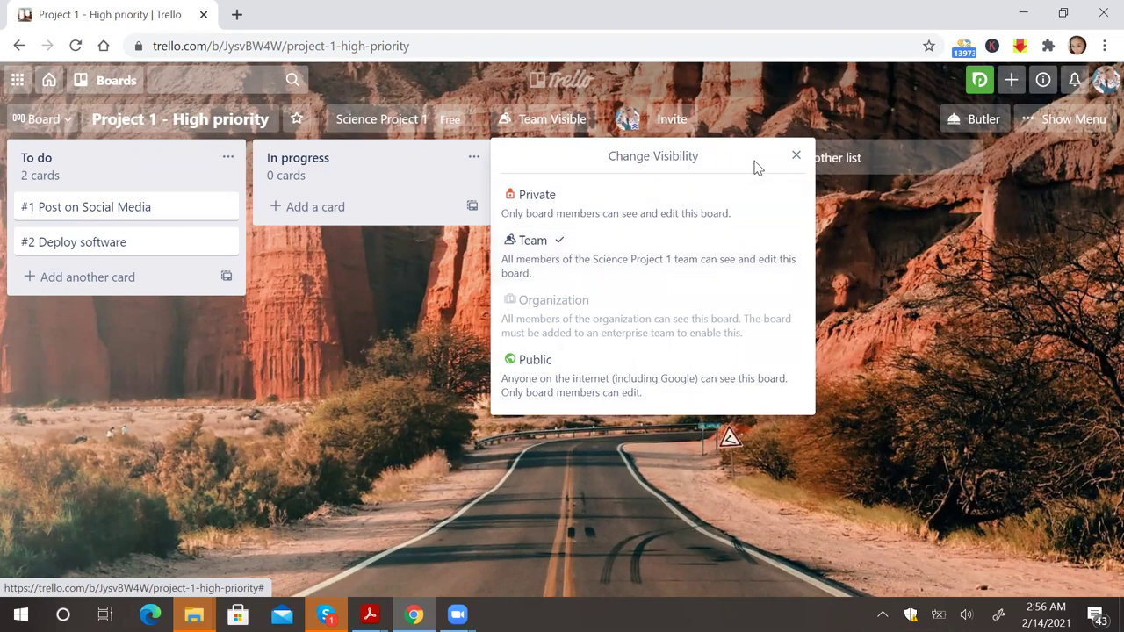
click(797, 157)
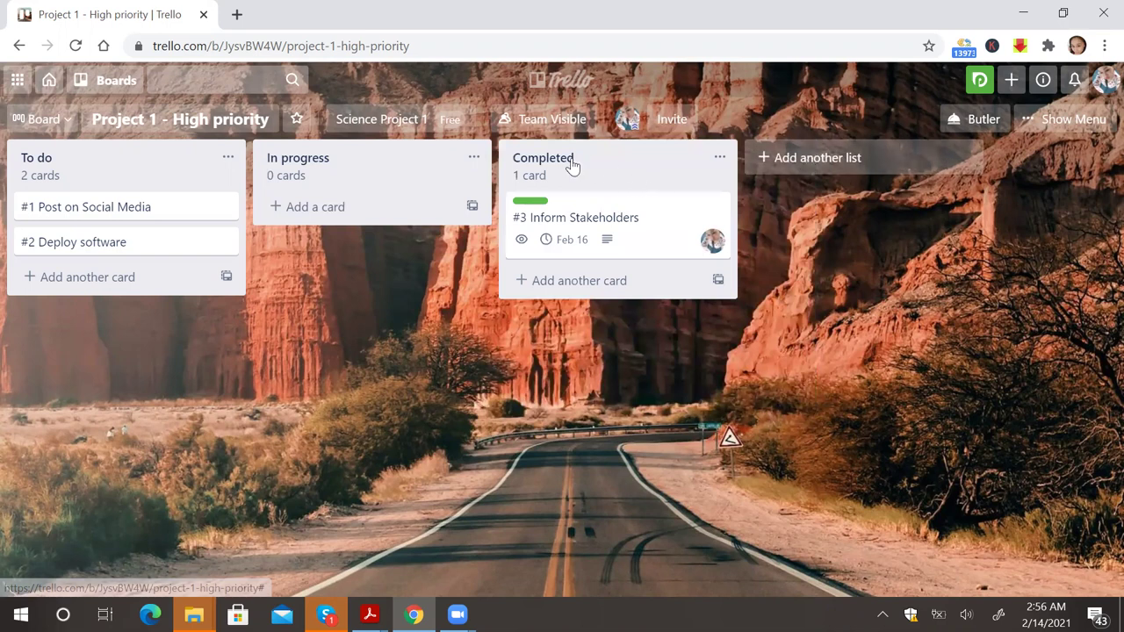
click(673, 119)
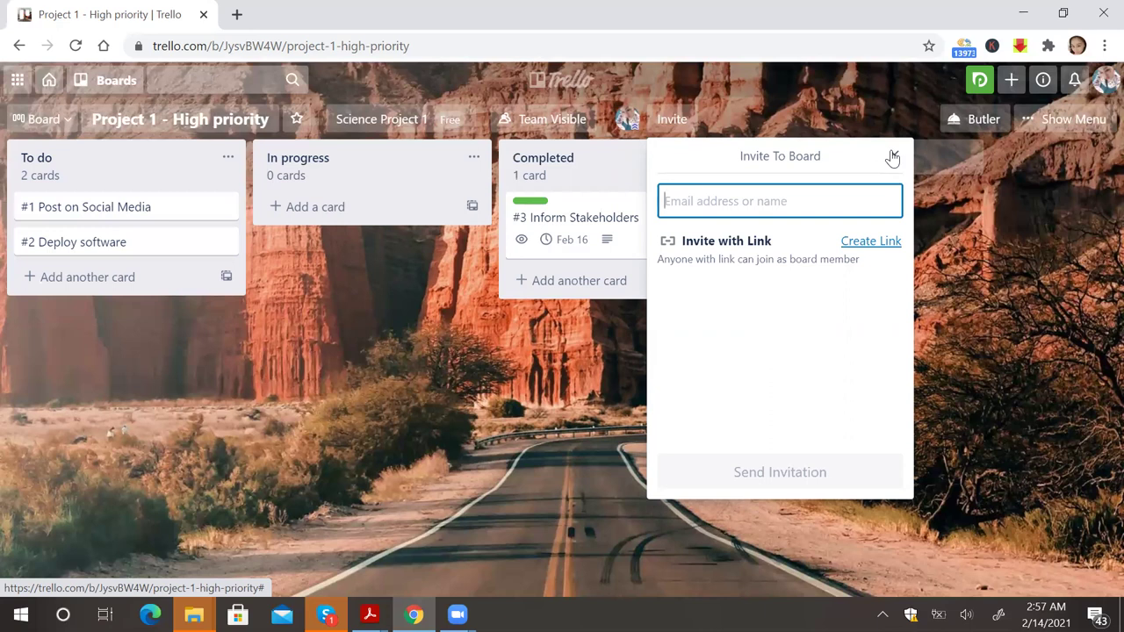
click(892, 159)
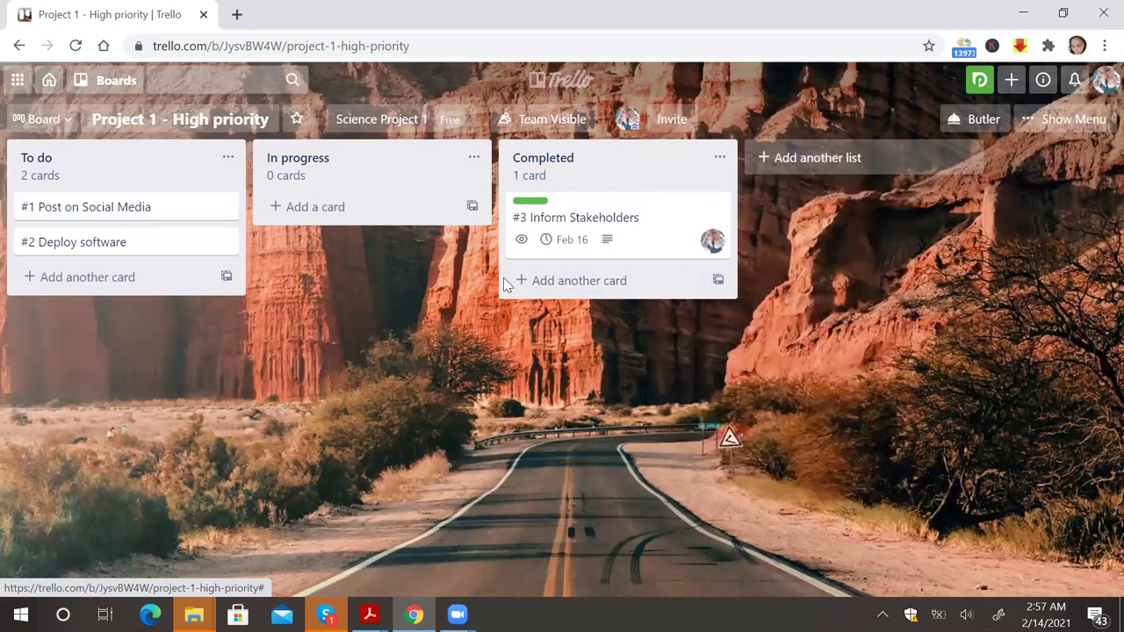
Step: Add a card titled "Update linked in with sales press release" to the In progress list
click(321, 215)
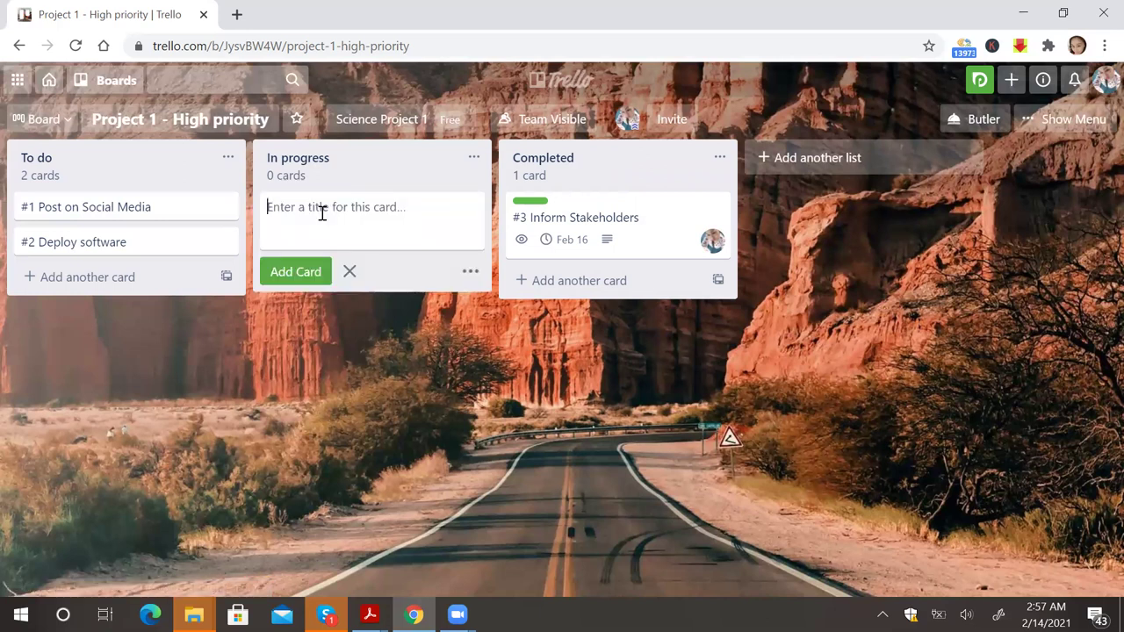
text(Update linked in with sales press release)
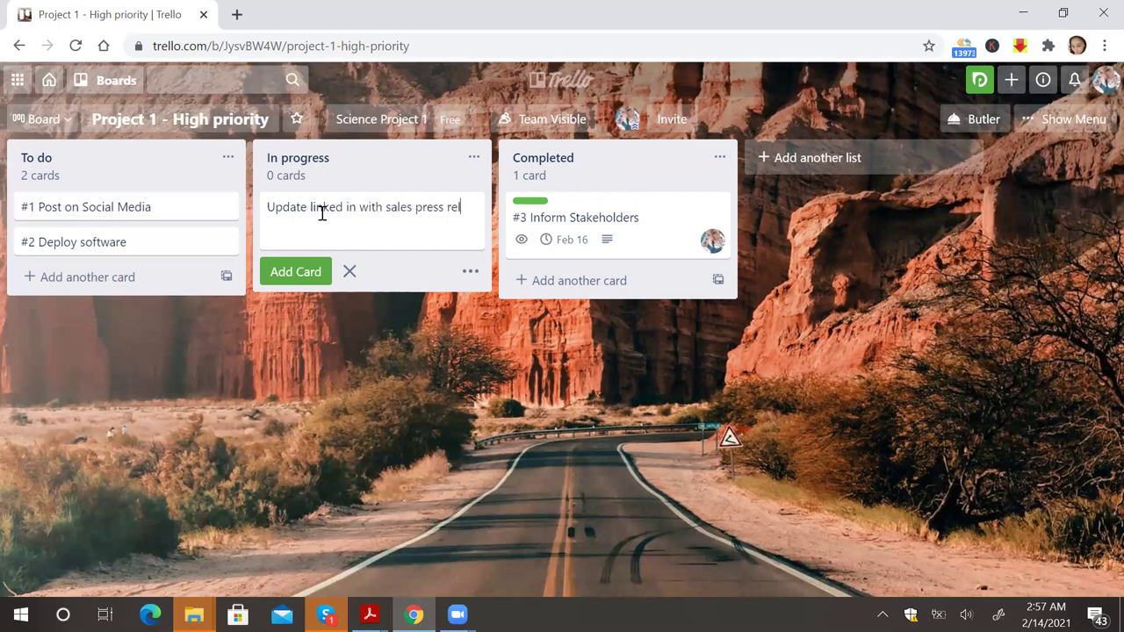
key(Return)
Step: Open the "Update linked in with sales press release" card and assign the listed board member to it
click(344, 211)
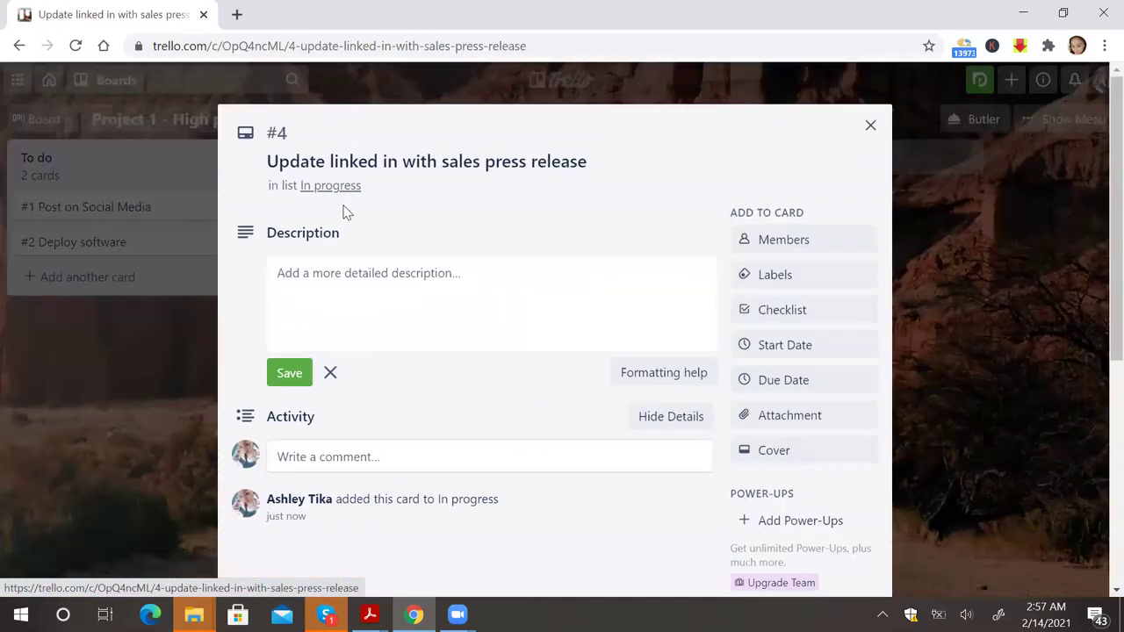
click(791, 239)
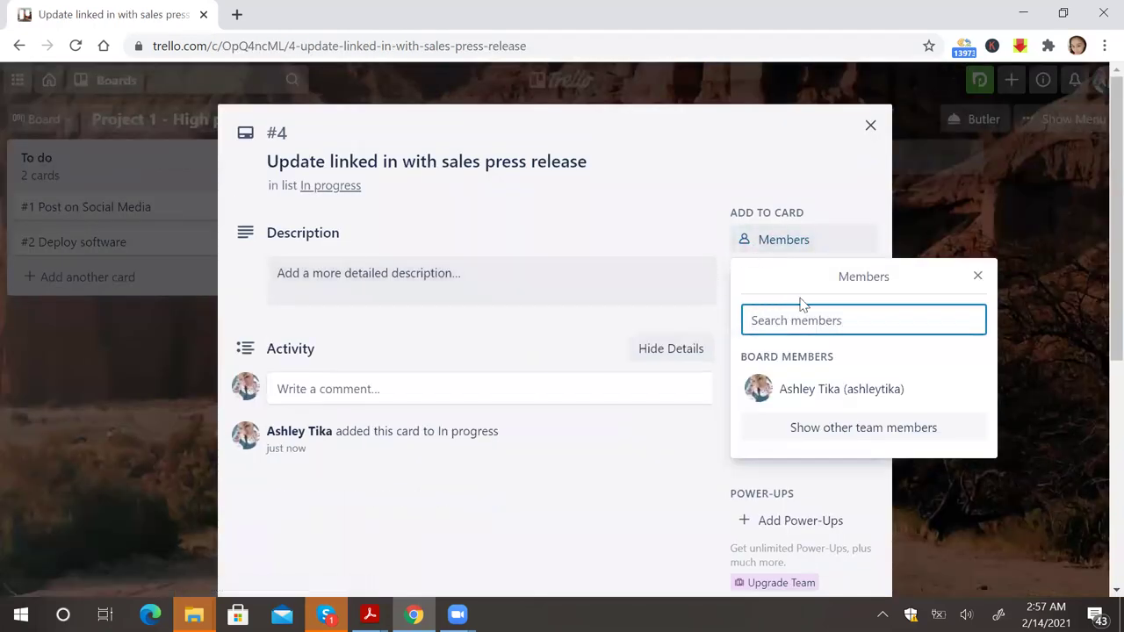
click(675, 322)
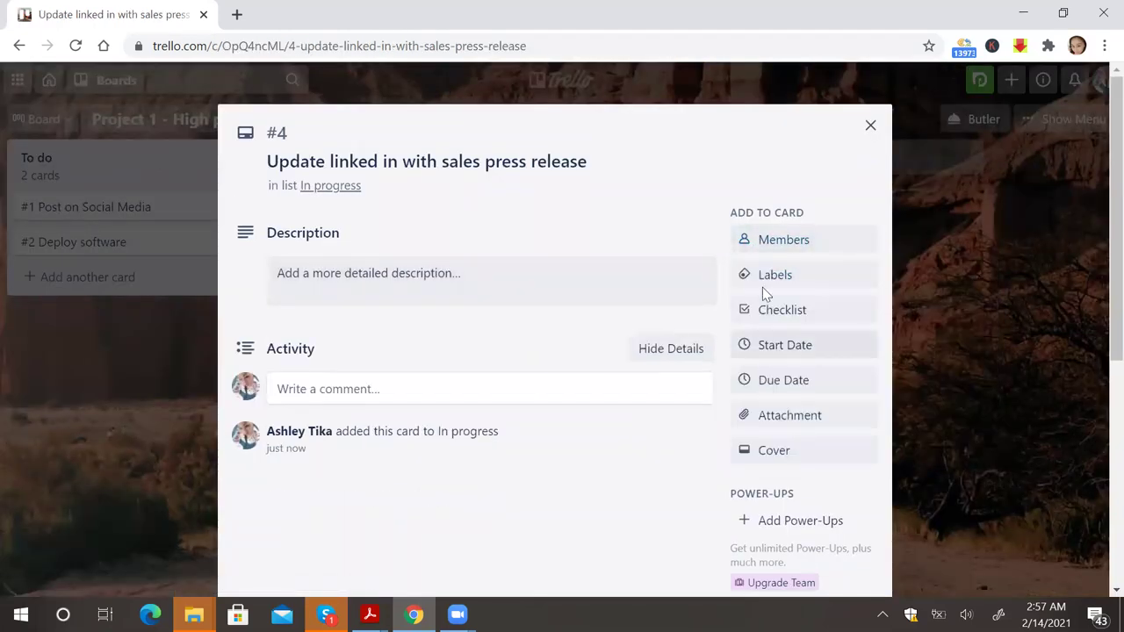
click(797, 246)
click(784, 391)
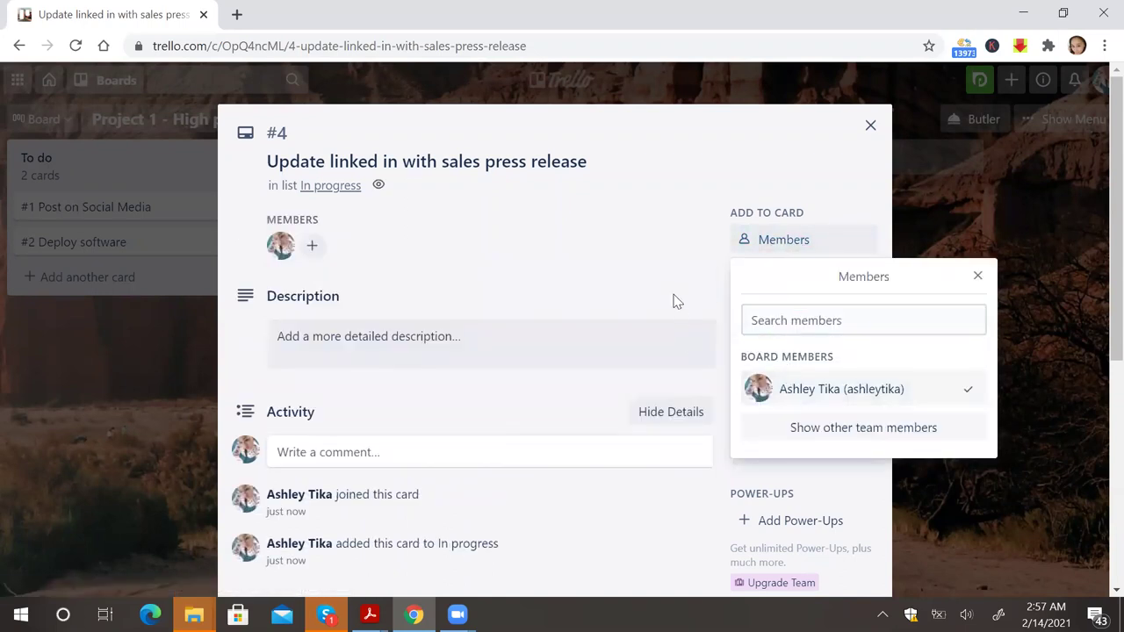
click(729, 296)
Step: Set the card's due date to February 17, 2021, save it, and close the card
click(784, 381)
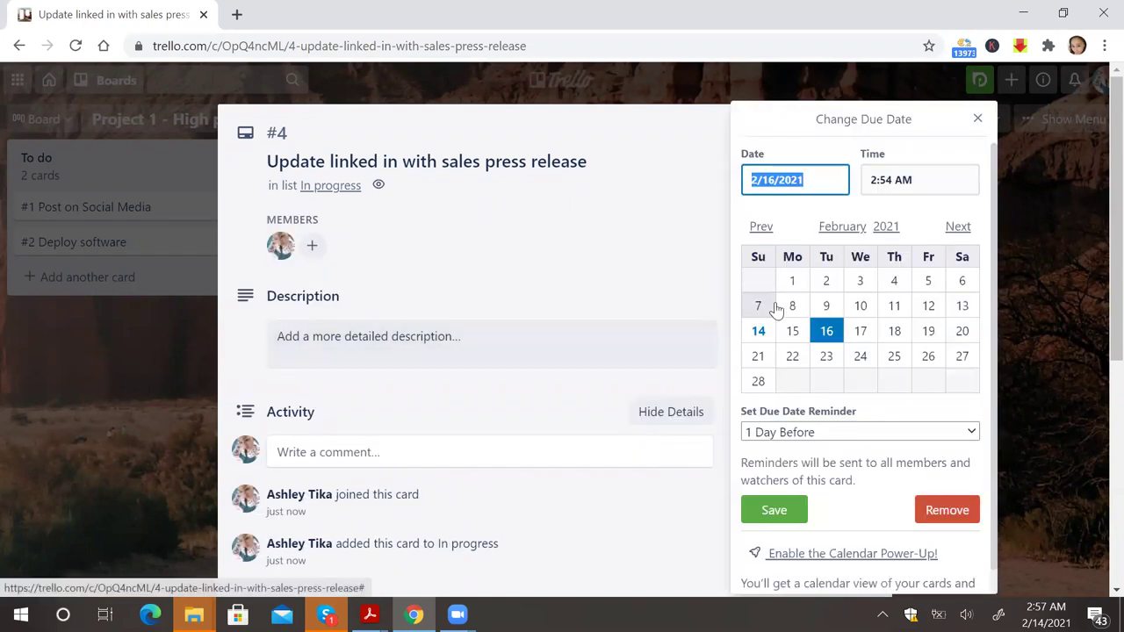
click(861, 332)
click(780, 517)
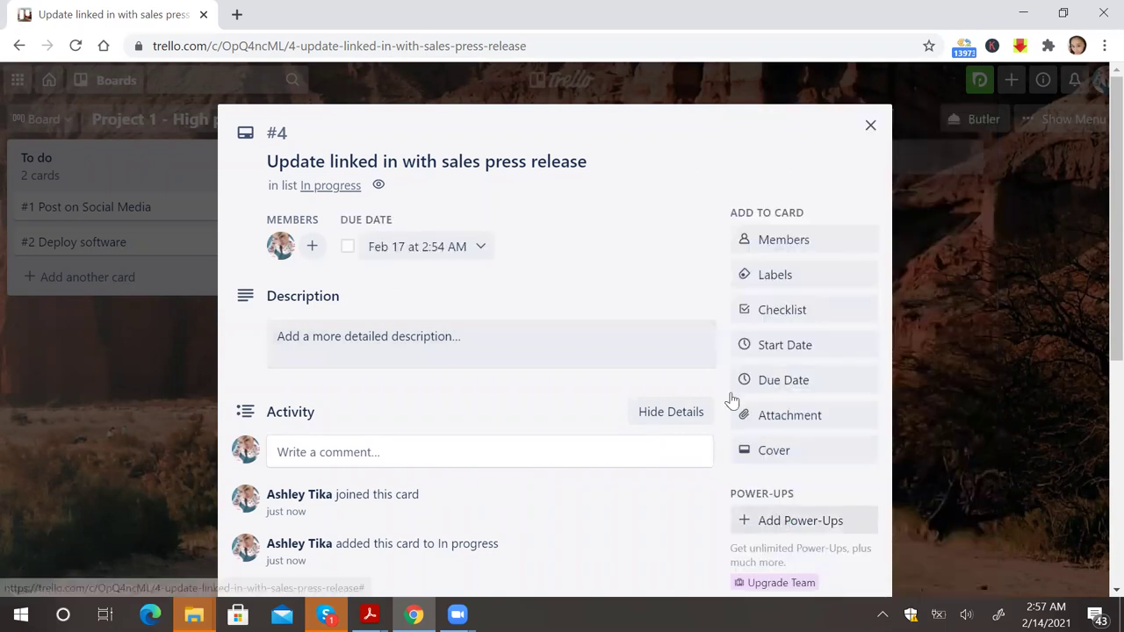
click(868, 125)
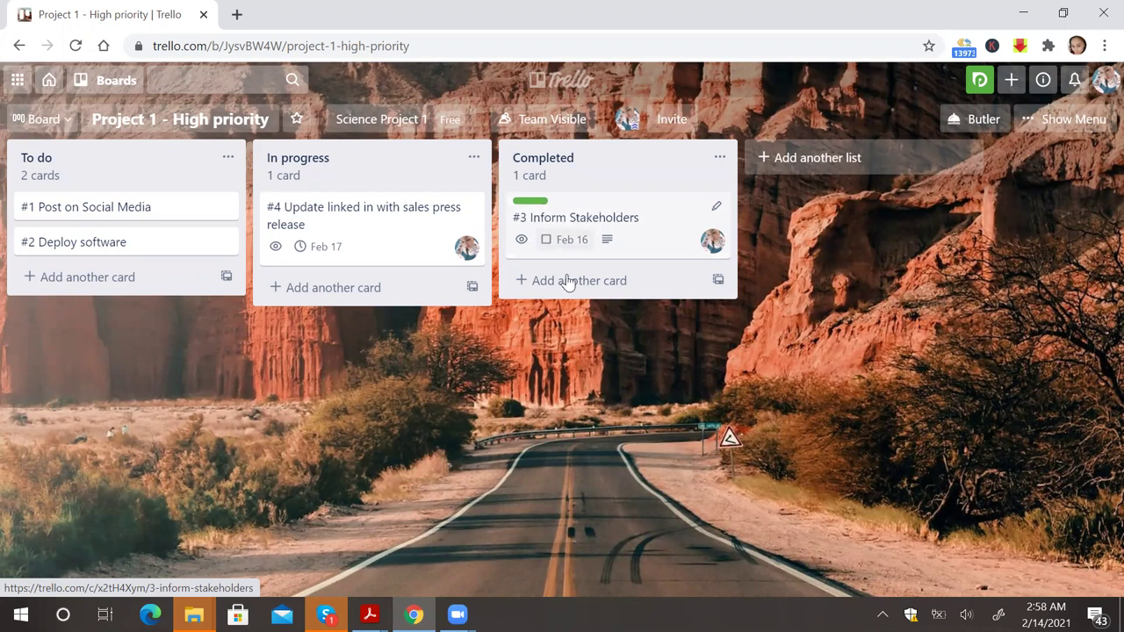
Step: Review the board's general options, such as background, stickers and Power-Ups, and close them without making changes
click(1067, 118)
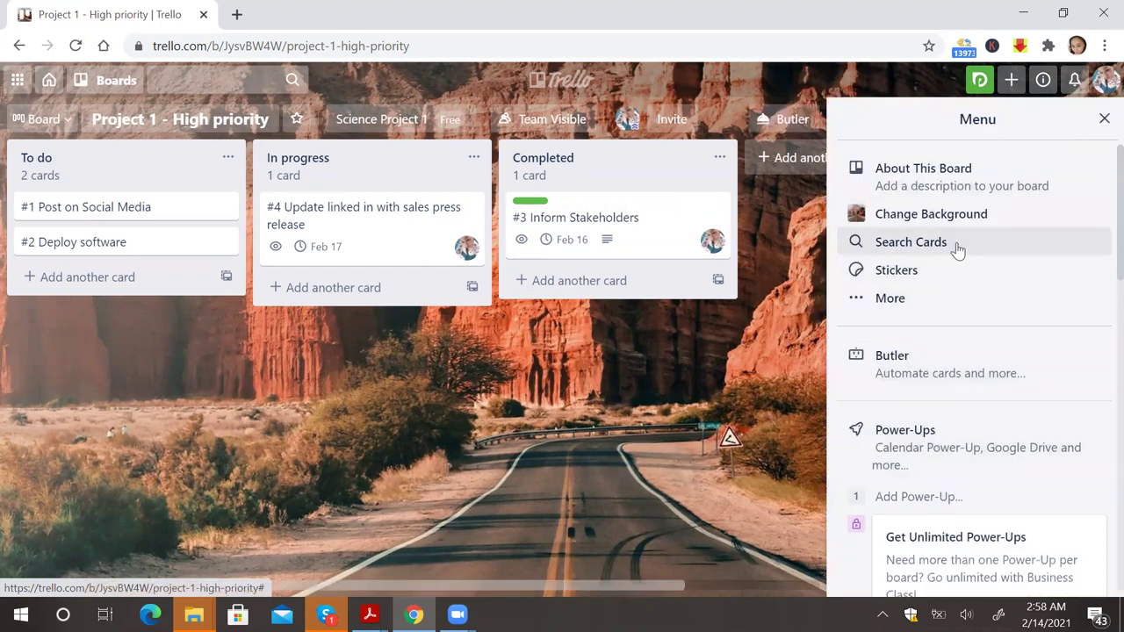
click(1104, 118)
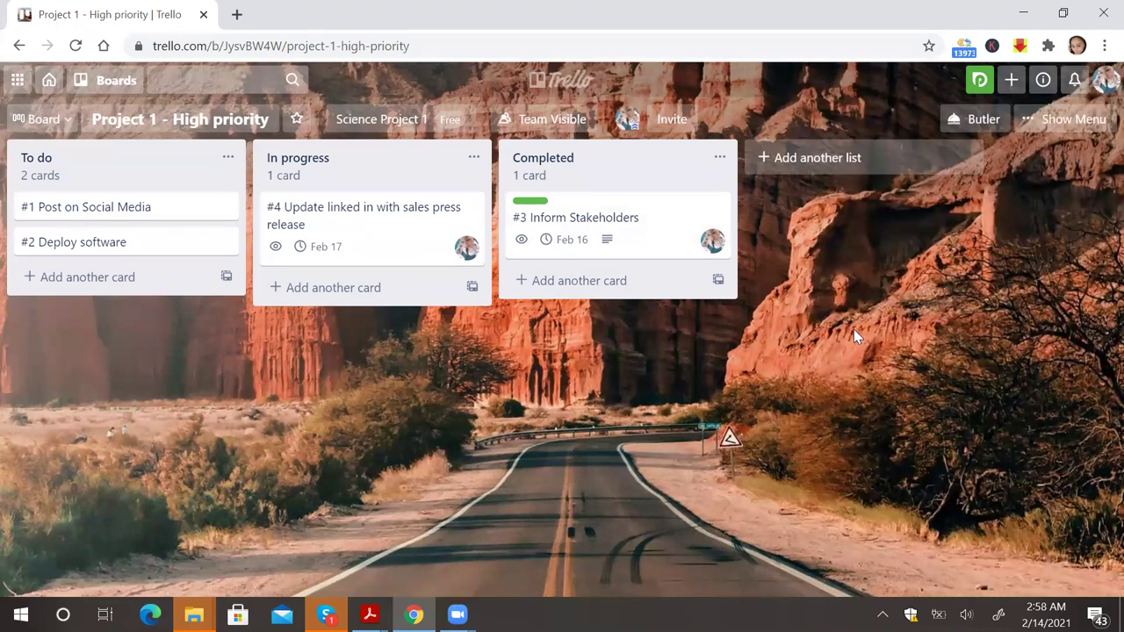